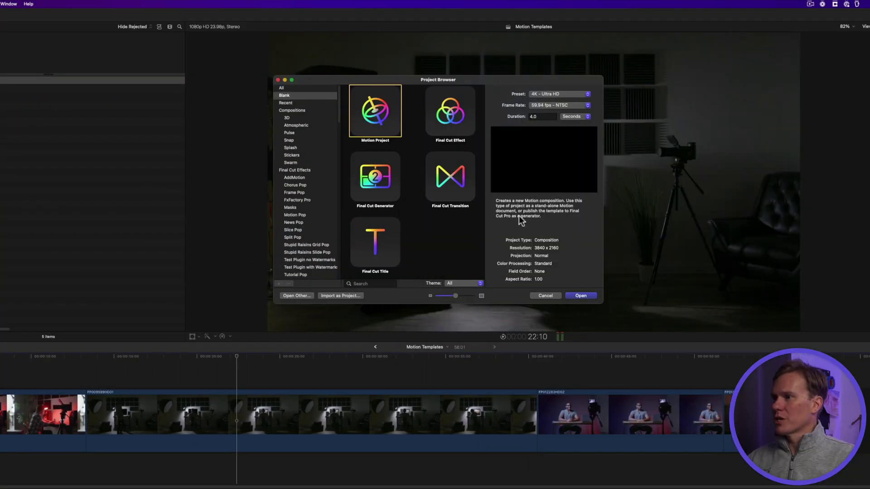
# Create a Final Cut Title project with the 4K Ultra HD preset at 23.98 fps NTSC.
pyautogui.click(390, 244)
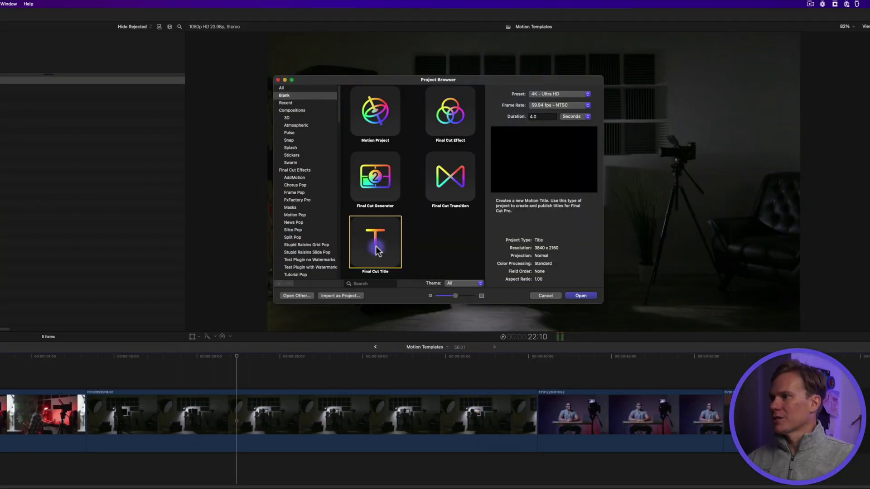
pyautogui.click(556, 94)
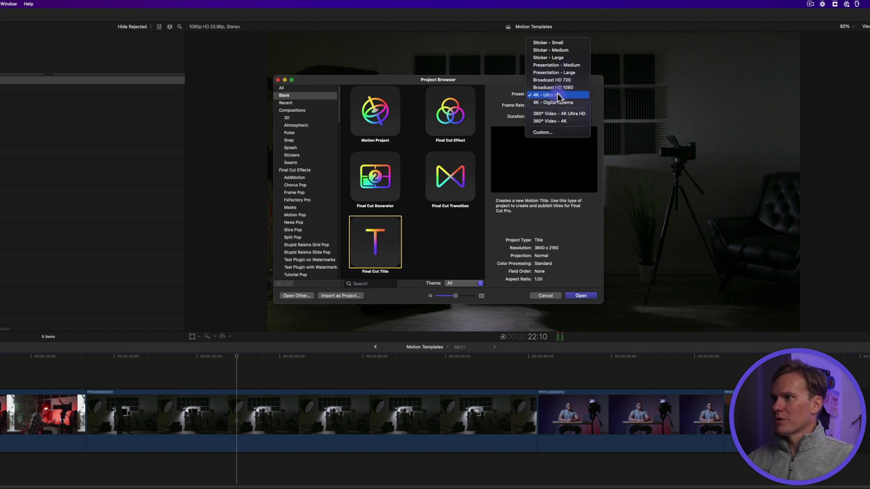
pyautogui.click(557, 93)
pyautogui.click(554, 105)
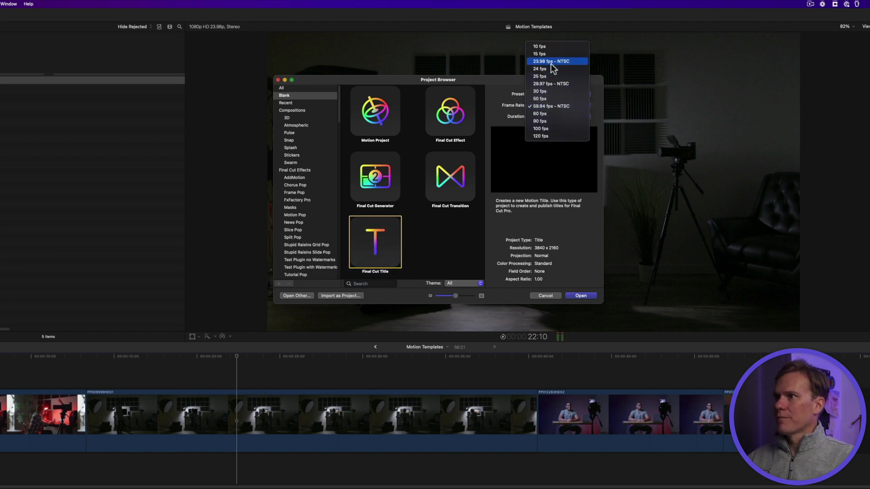
pyautogui.click(551, 63)
pyautogui.doubleClick(539, 117)
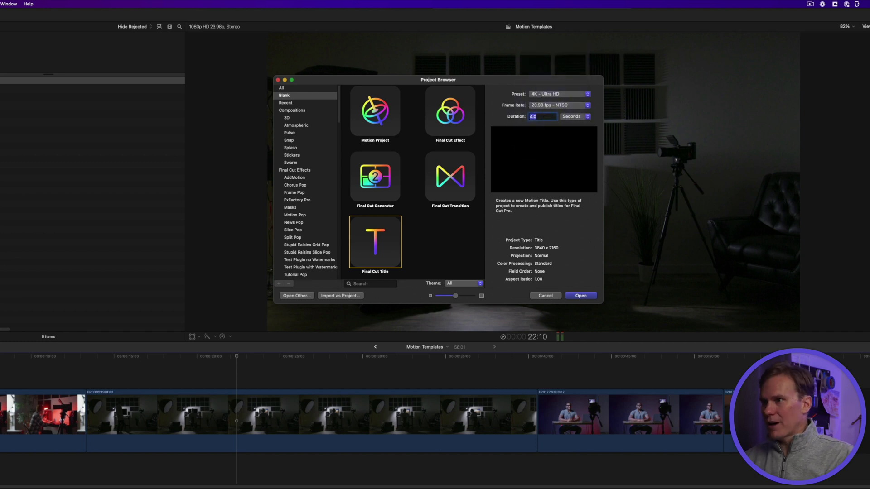
pyautogui.click(581, 296)
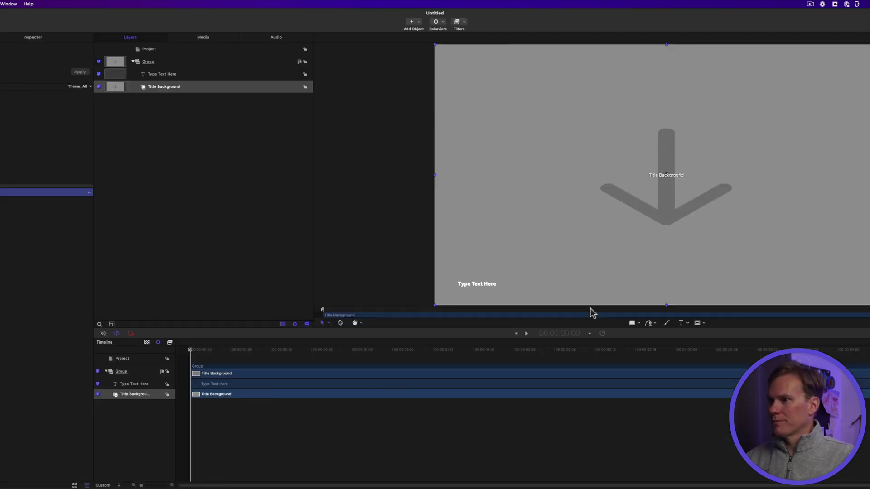
# Select the Type Text Here layer and show its Text properties in the Inspector.
pyautogui.click(243, 272)
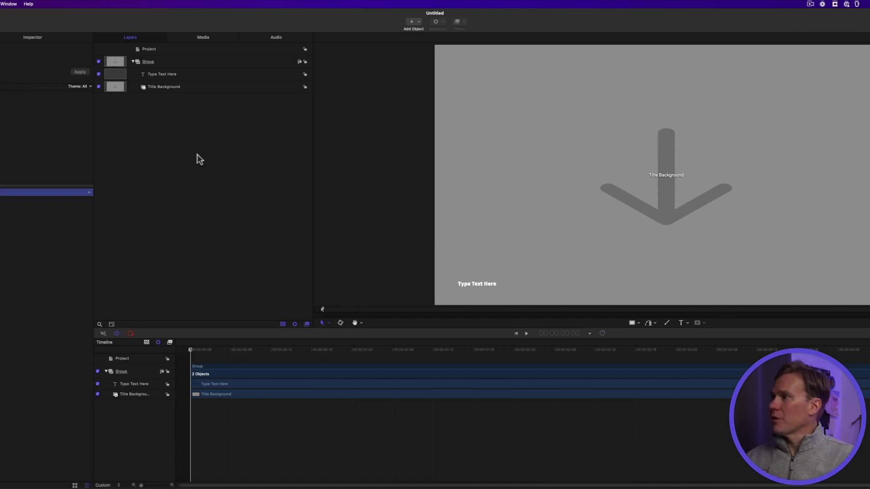
pyautogui.click(197, 75)
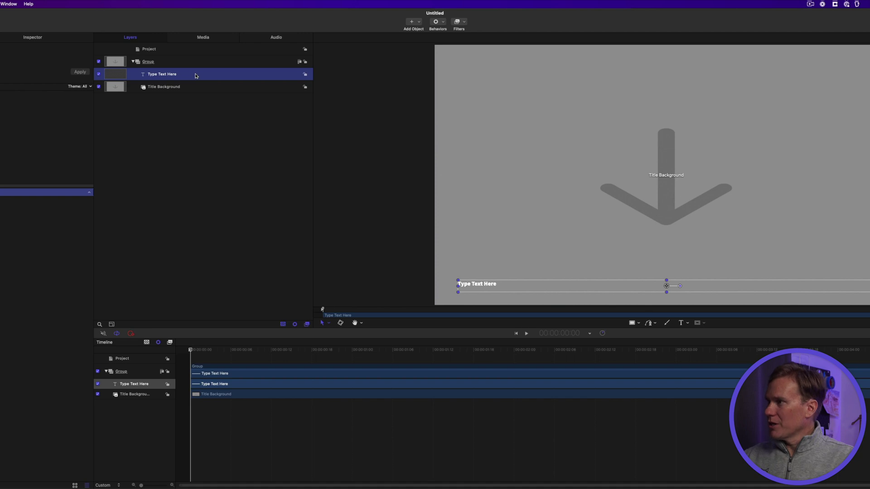
pyautogui.press('super+3')
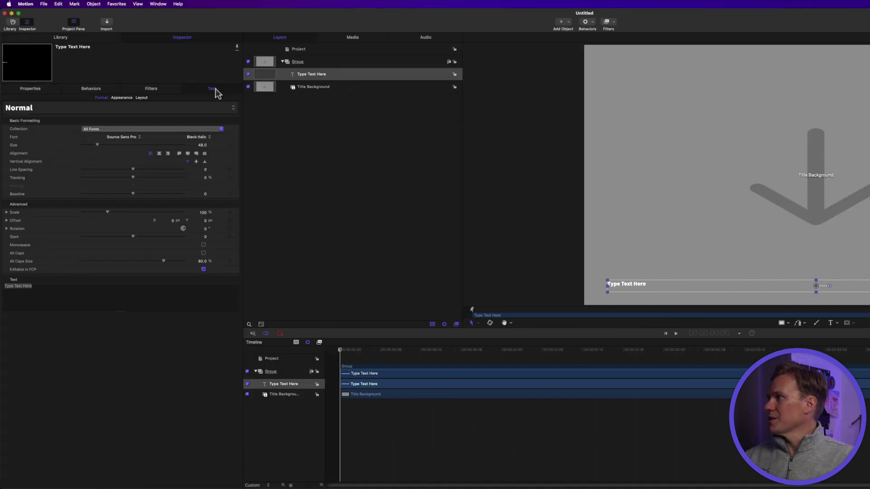
pyautogui.press('F4')
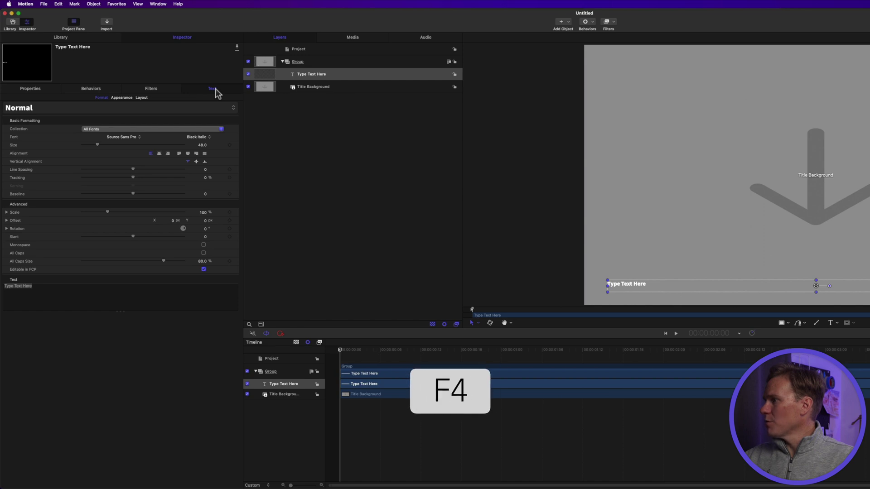
pyautogui.click(35, 287)
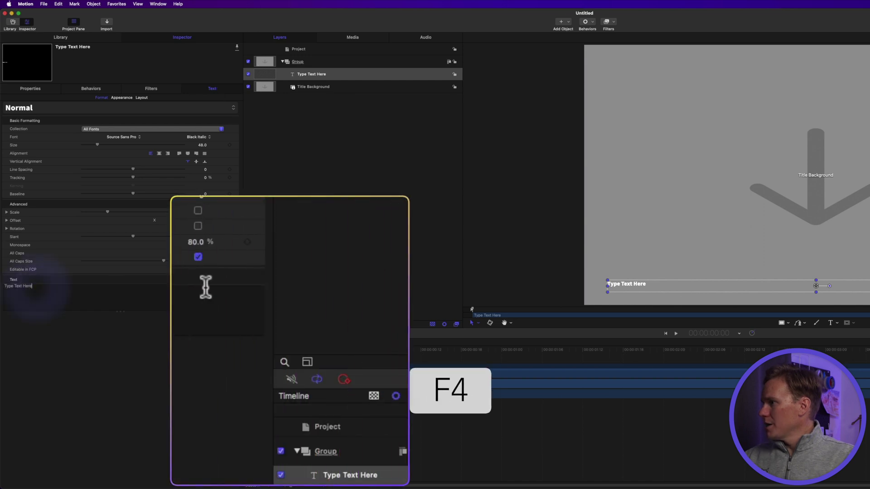
# Publish the Text, Font and Size parameters of the title text.
pyautogui.rightClick(260, 274)
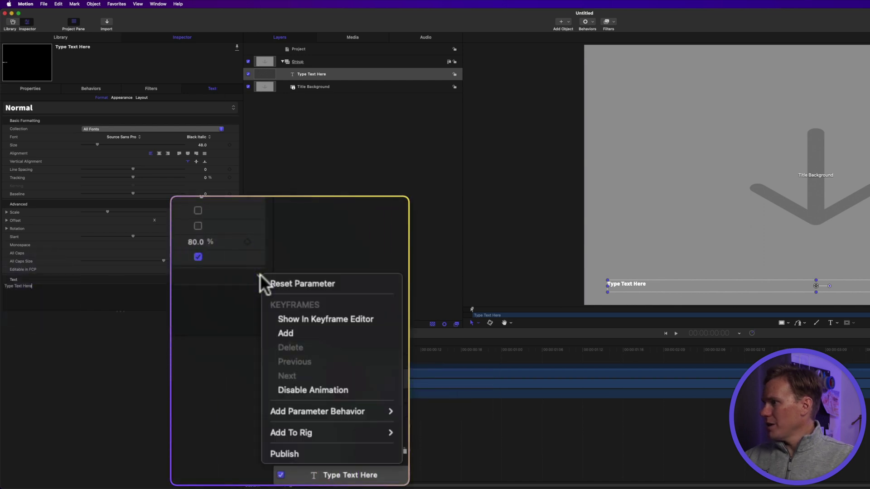
pyautogui.click(306, 452)
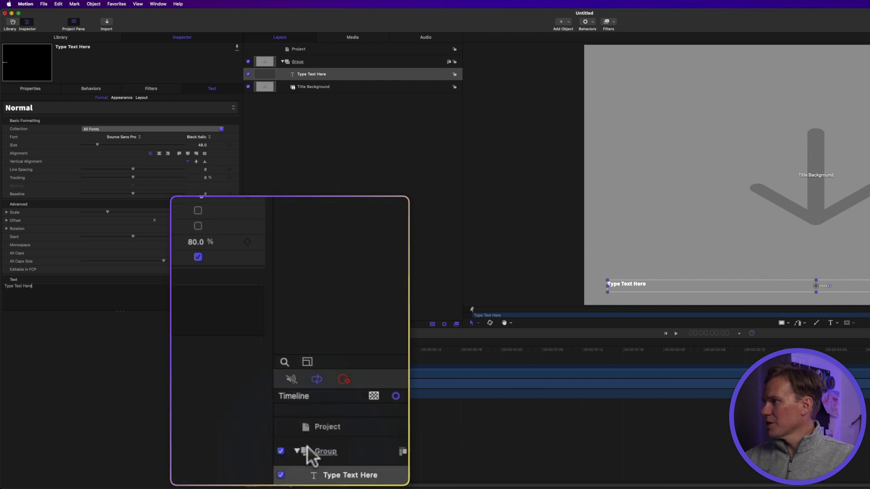
pyautogui.rightClick(235, 136)
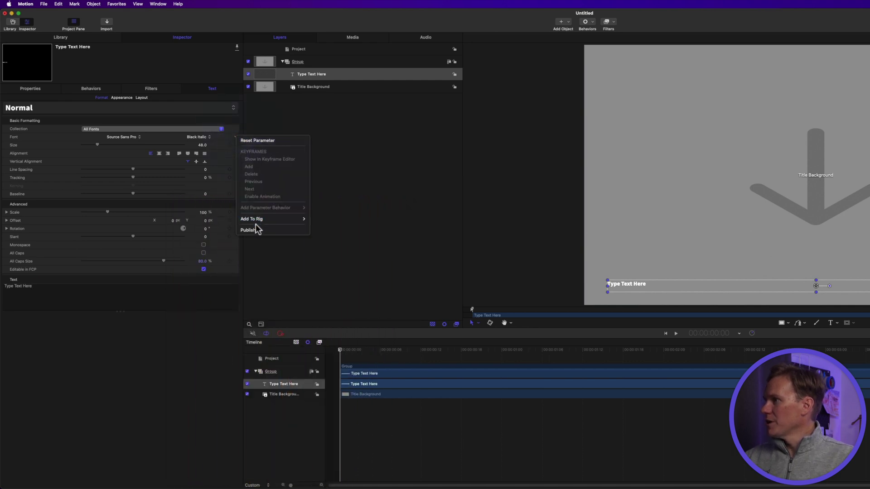
pyautogui.click(256, 229)
pyautogui.rightClick(235, 144)
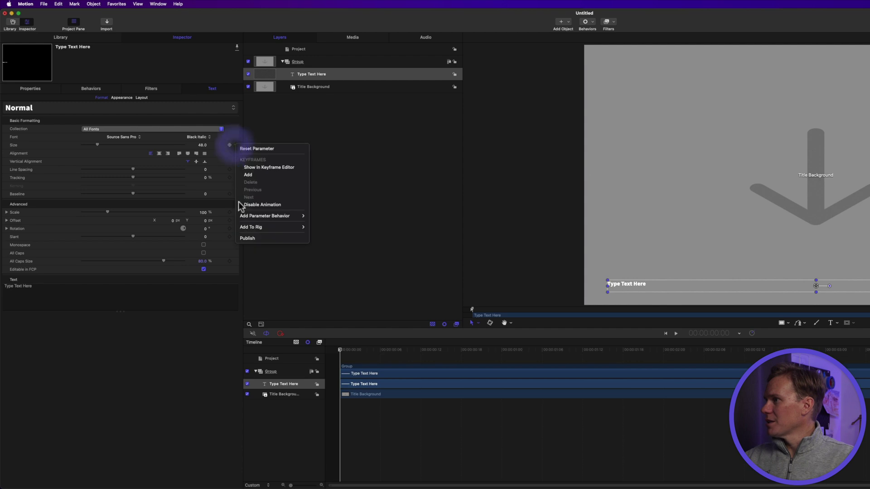
pyautogui.click(240, 238)
# Publish the Appearance face Color and review the project's published parameters.
pyautogui.click(120, 98)
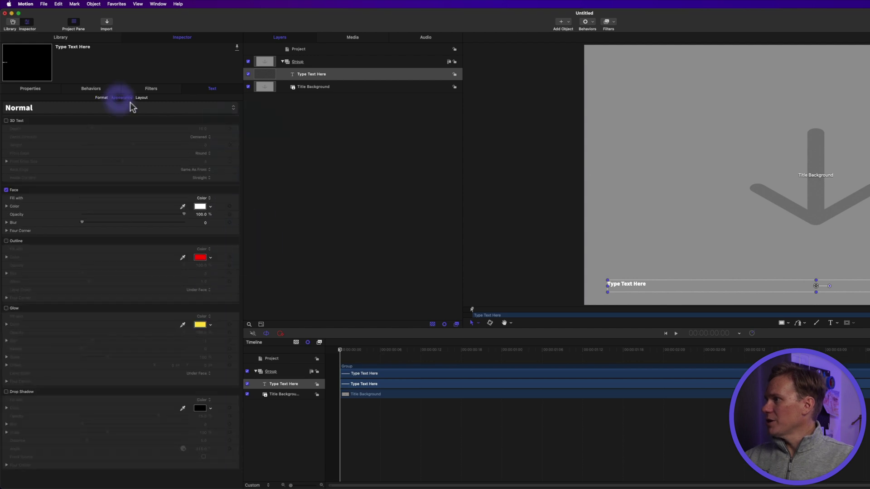
pyautogui.click(235, 207)
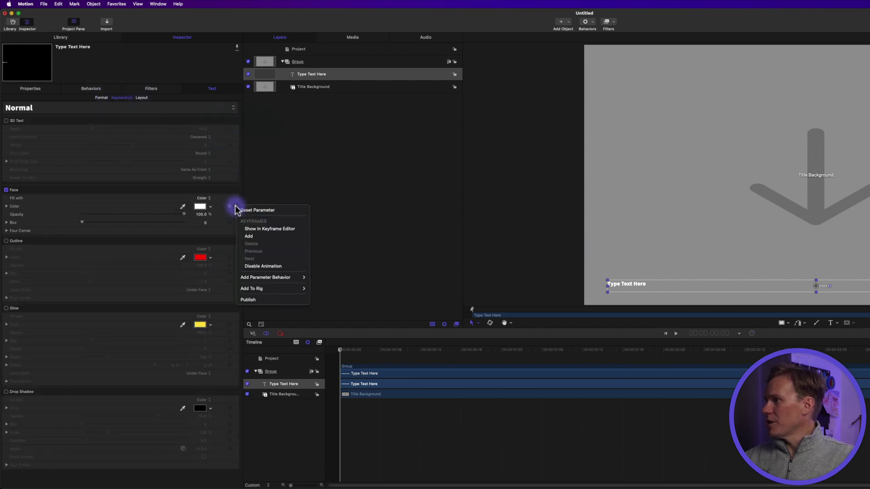
pyautogui.click(255, 297)
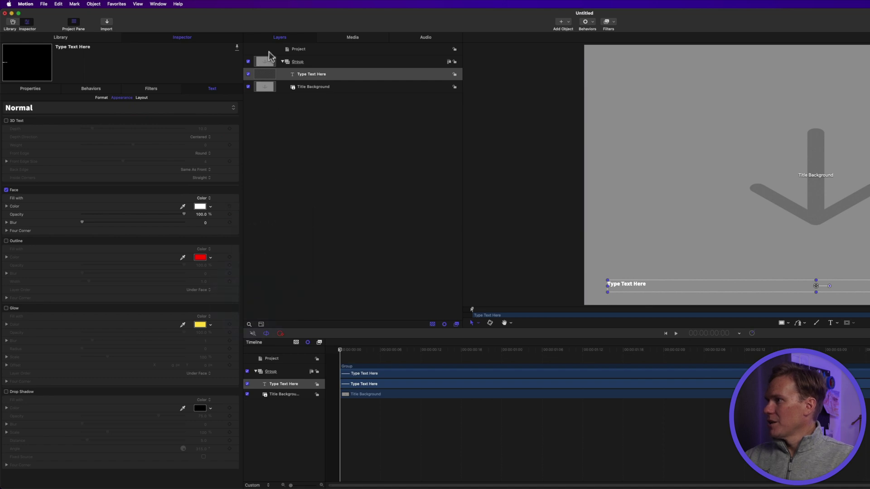
pyautogui.click(308, 51)
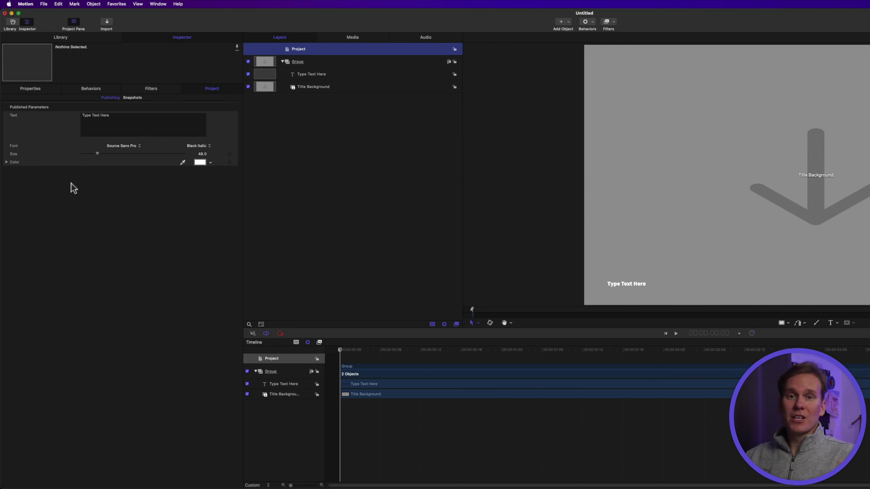
pyautogui.click(391, 206)
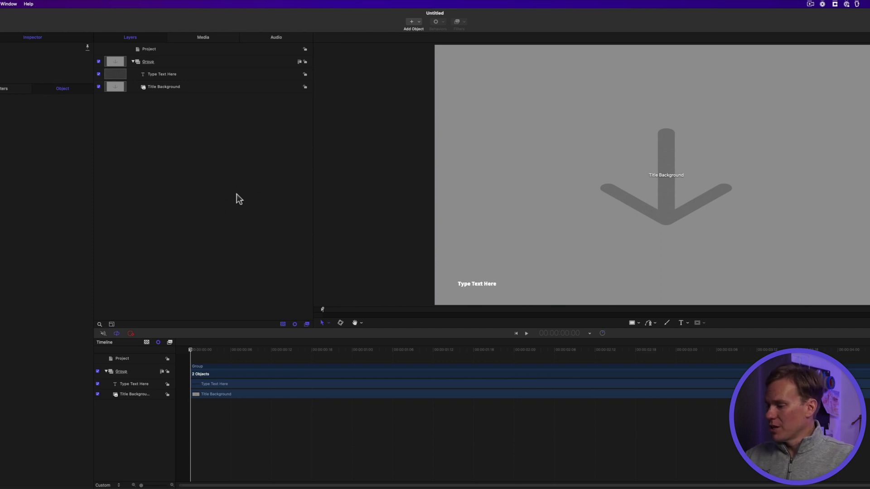
# Save the title as a named template in a newly created custom category.
pyautogui.press('super+s')
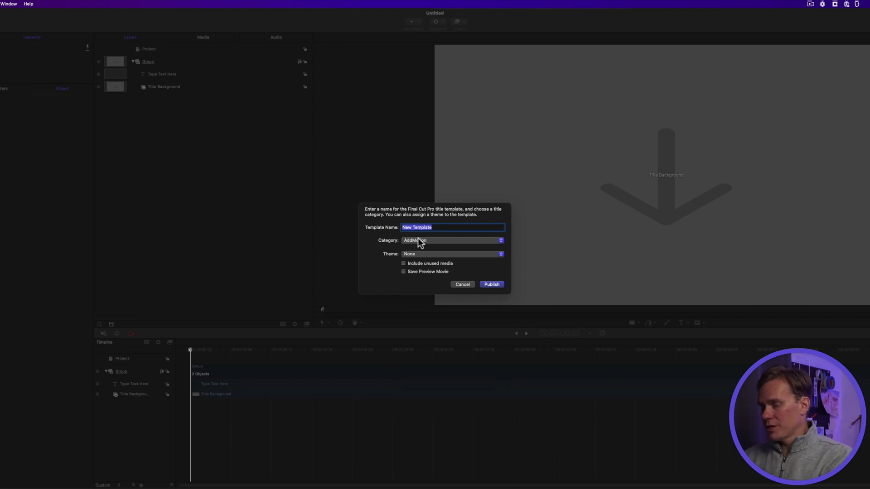
pyautogui.write("Dylan's Title")
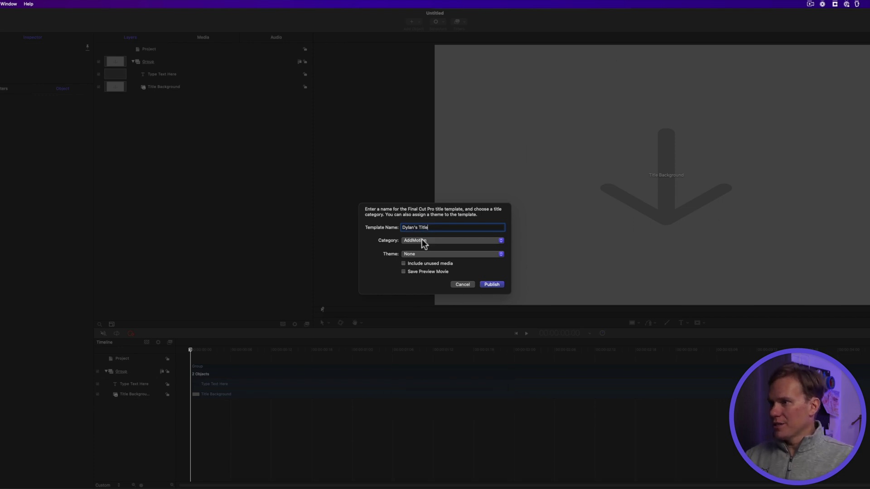
pyautogui.click(423, 243)
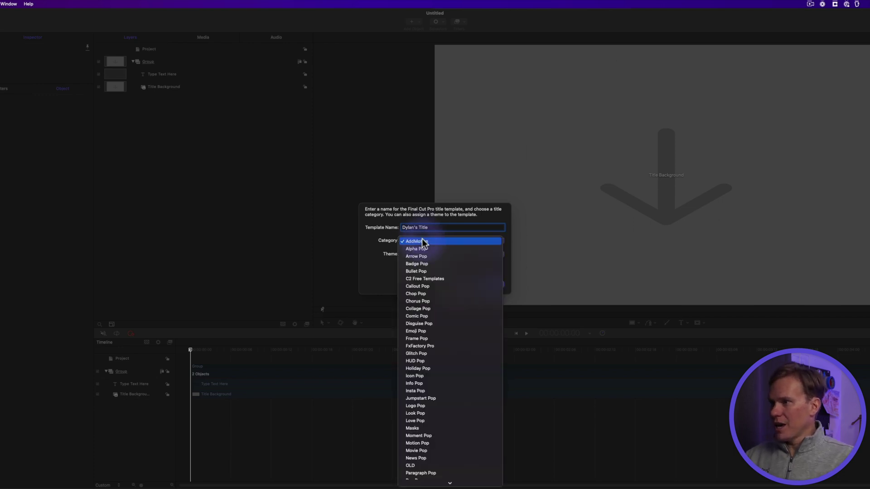
pyautogui.scroll(-1, 433, 371)
pyautogui.scroll(-10, 441, 425)
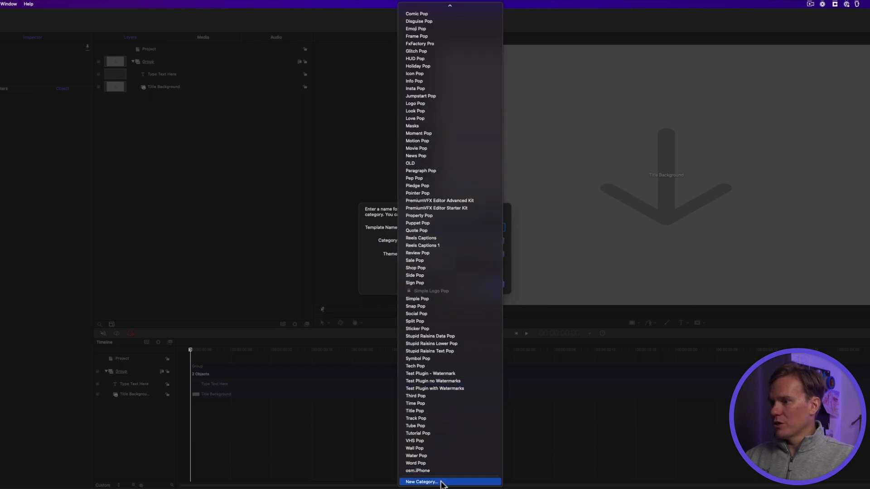
pyautogui.click(441, 483)
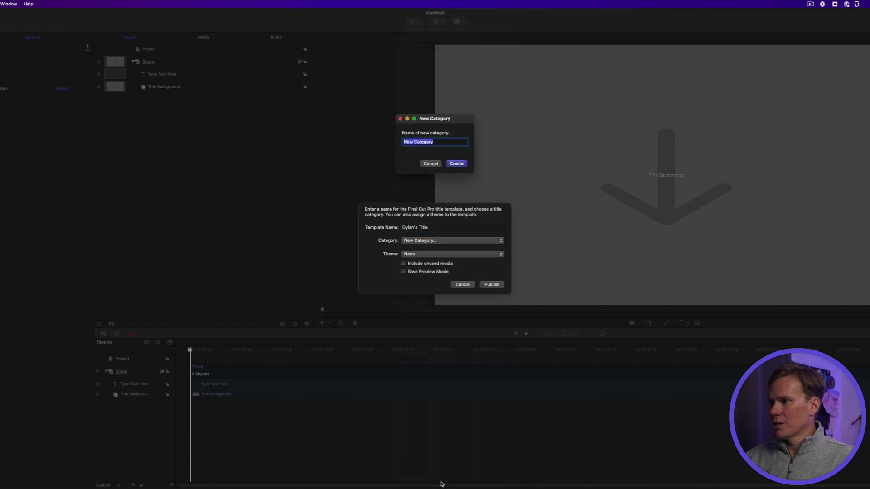
pyautogui.write("Dylan's Titles")
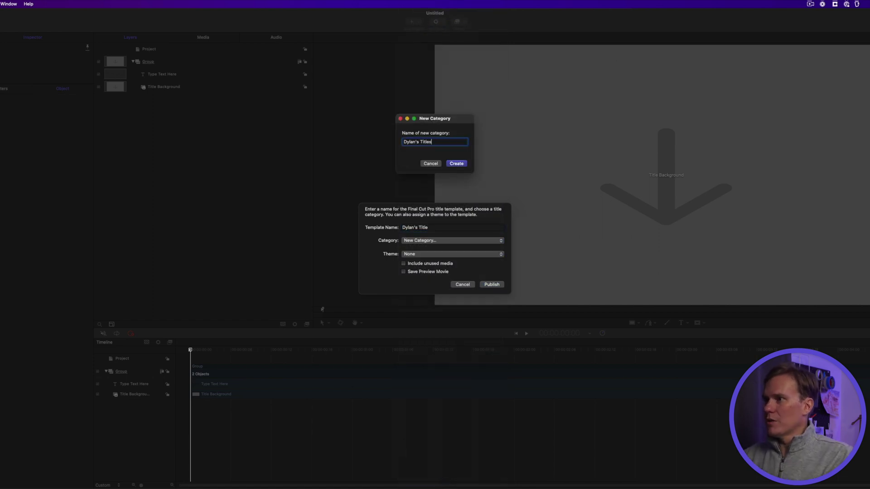
pyautogui.click(456, 164)
# Assign the template to Theme 1 and publish it.
pyautogui.click(410, 255)
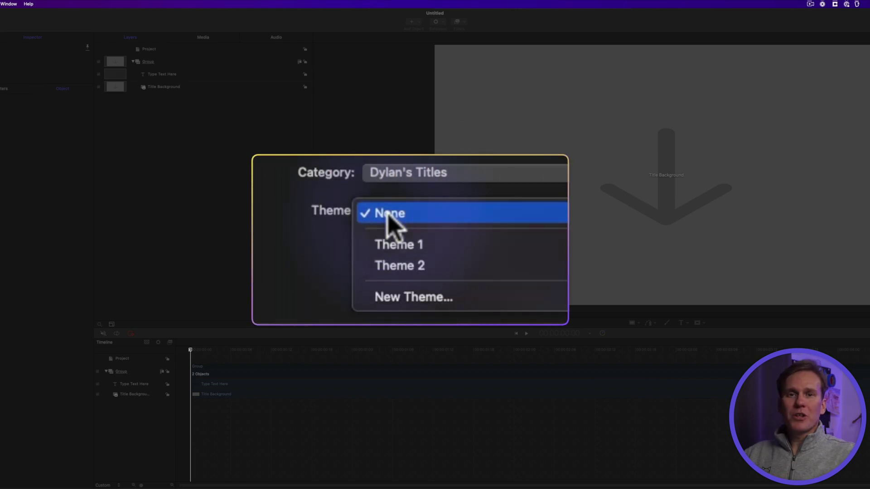
pyautogui.click(461, 245)
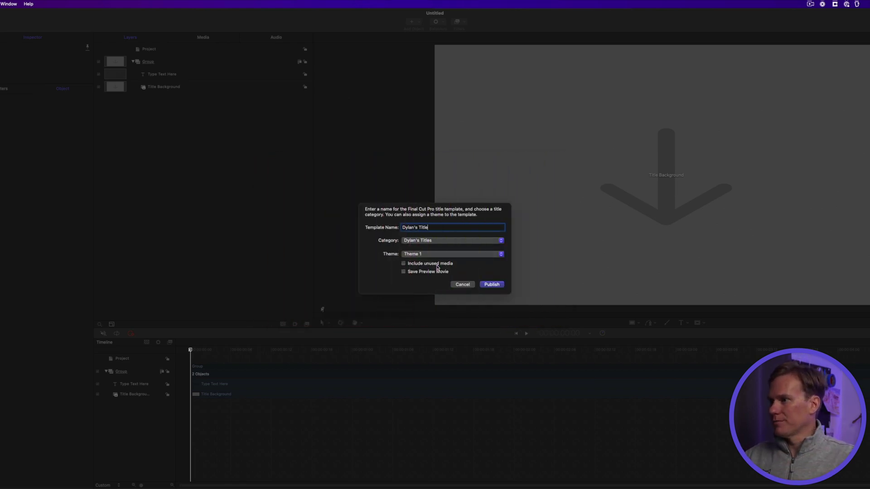
pyautogui.click(493, 284)
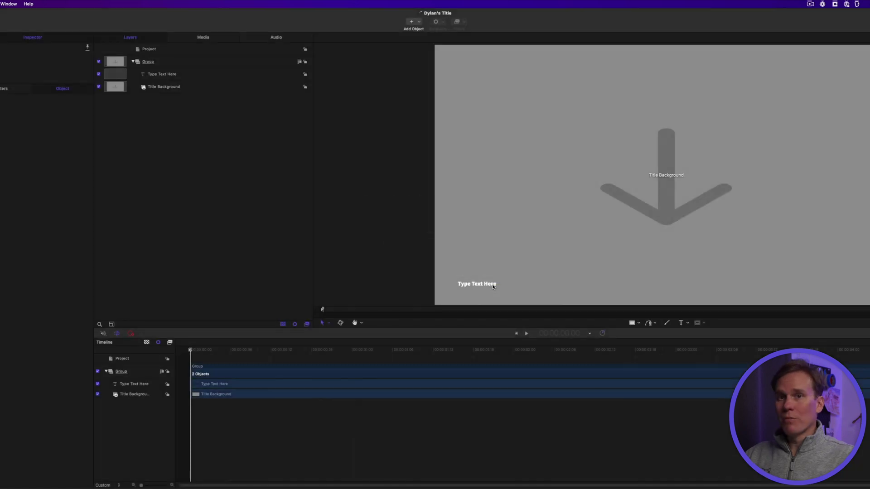
# In Final Cut Pro, place the custom-category title above the first clip and centre it.
pyautogui.press('super+Tab')
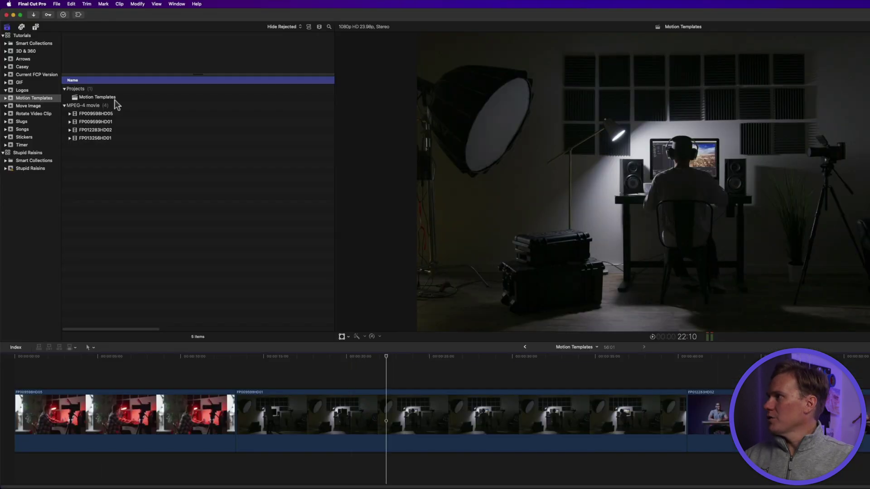
pyautogui.click(35, 27)
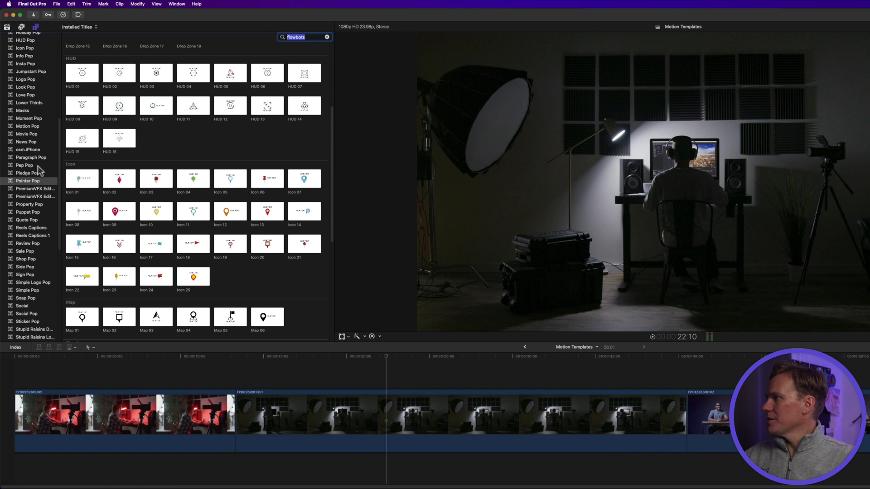
pyautogui.scroll(10, 39, 171)
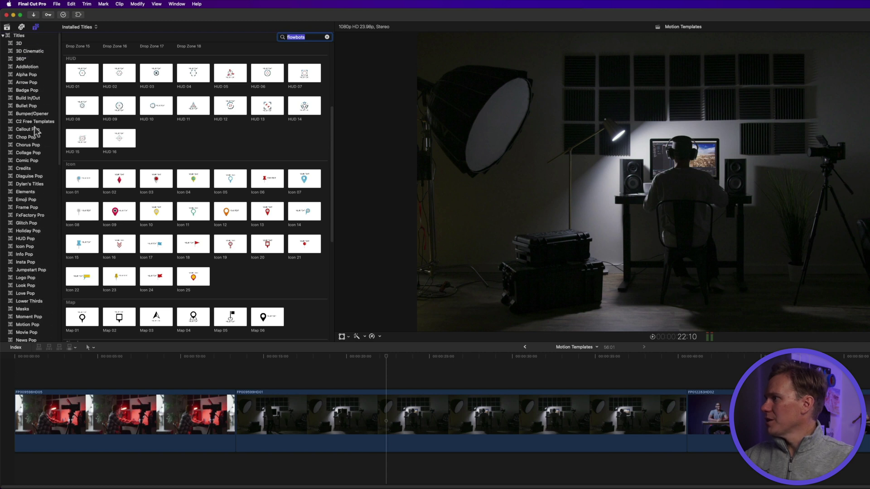
pyautogui.click(39, 184)
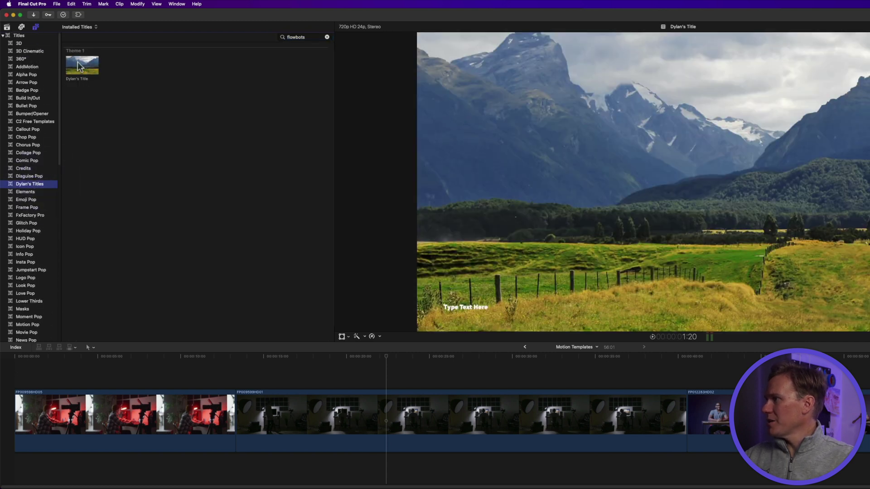
pyautogui.moveTo(78, 61); pyautogui.dragTo(112, 370)
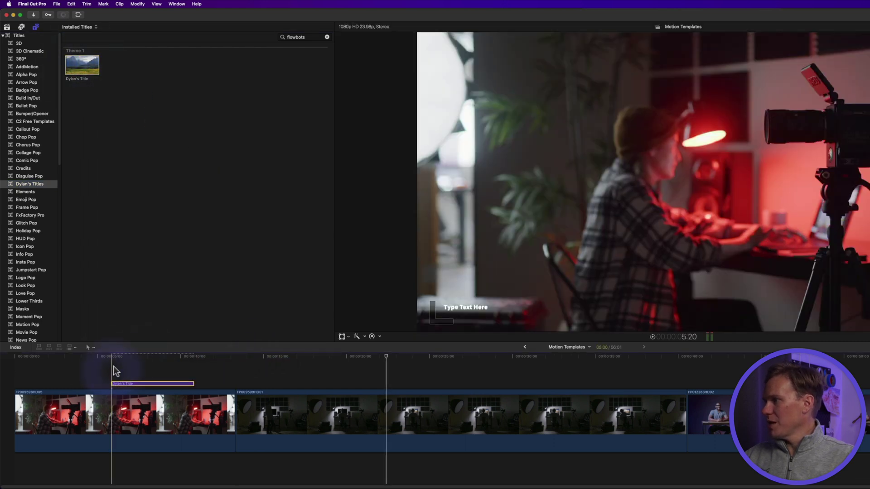
pyautogui.click(152, 360)
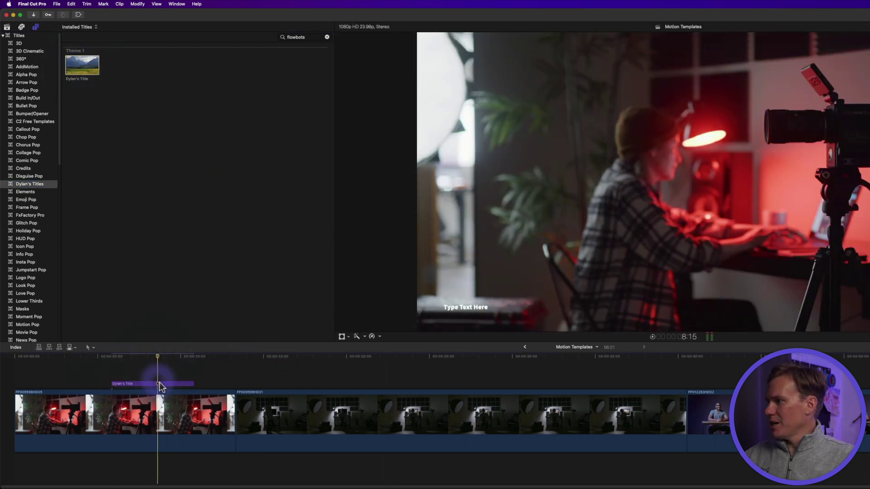
pyautogui.click(159, 384)
pyautogui.moveTo(481, 312); pyautogui.dragTo(575, 184)
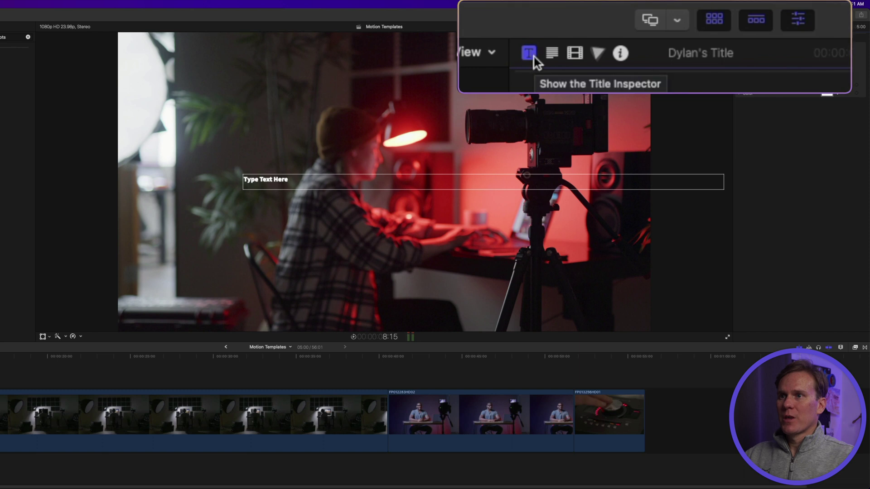
# Replace the placeholder title text with a name in a bold teal display font.
pyautogui.click(797, 21)
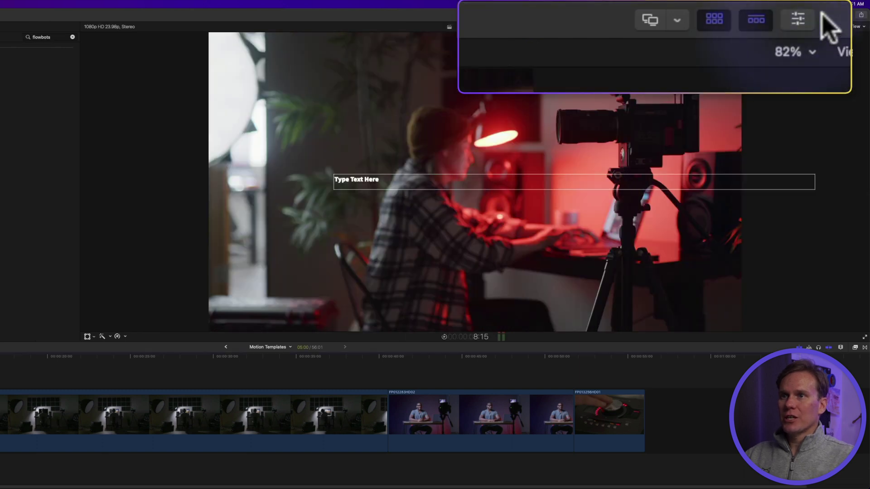
pyautogui.click(795, 23)
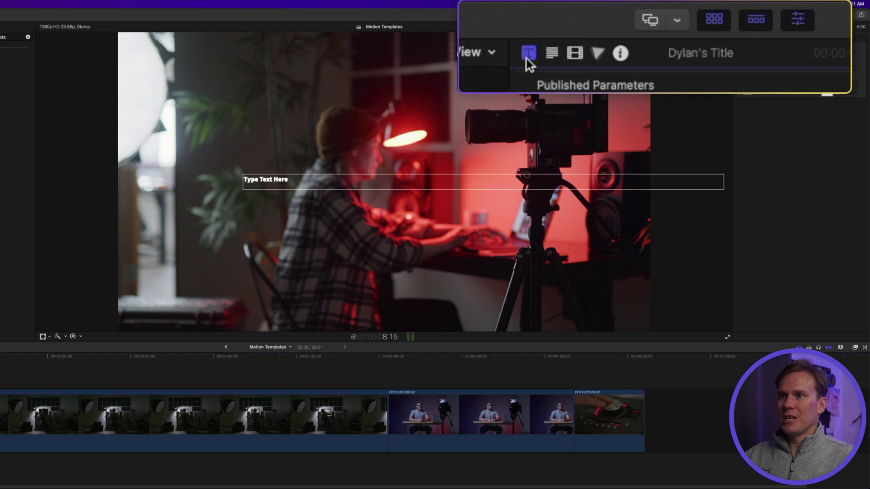
pyautogui.doubleClick(806, 46)
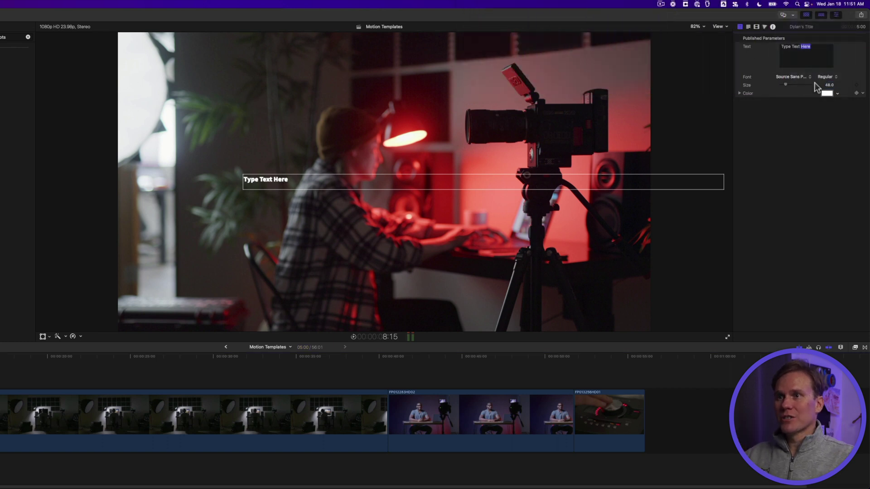
pyautogui.tripleClick(806, 47)
pyautogui.write('Dy')
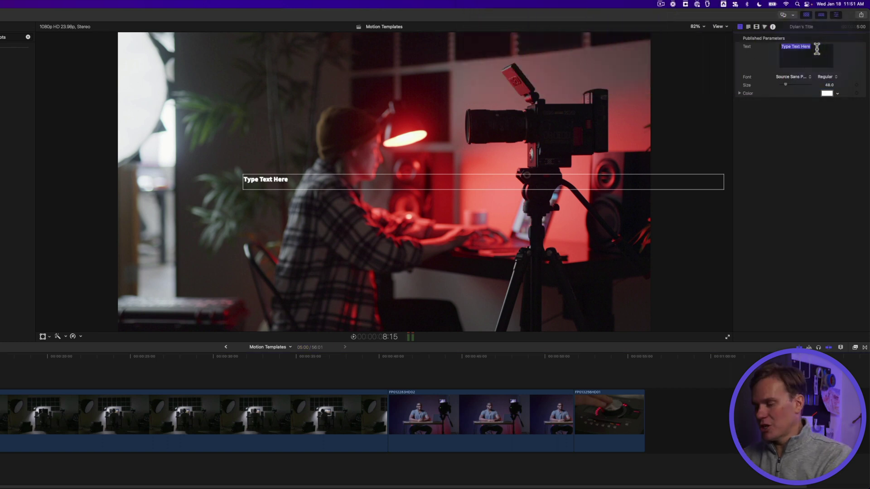
pyautogui.write('lan')
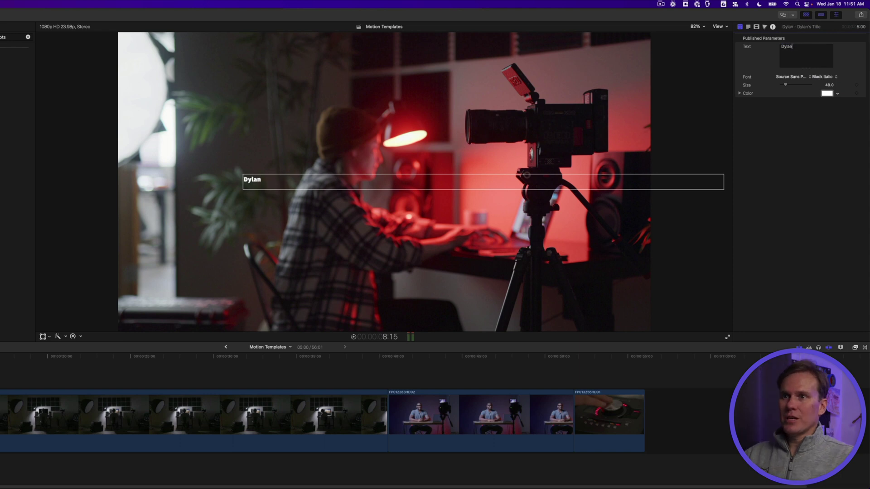
pyautogui.click(792, 78)
pyautogui.click(799, 122)
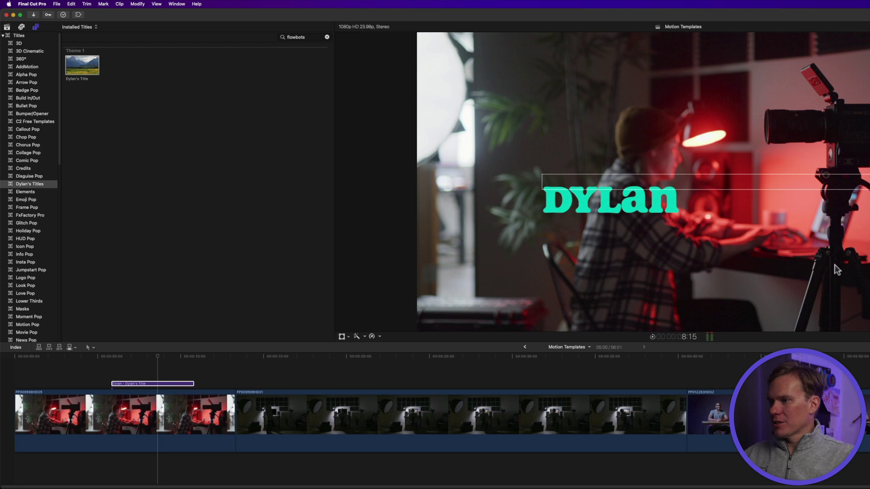
# Start a new Final Cut Effect project in Motion at 23.98 fps NTSC.
pyautogui.click(592, 475)
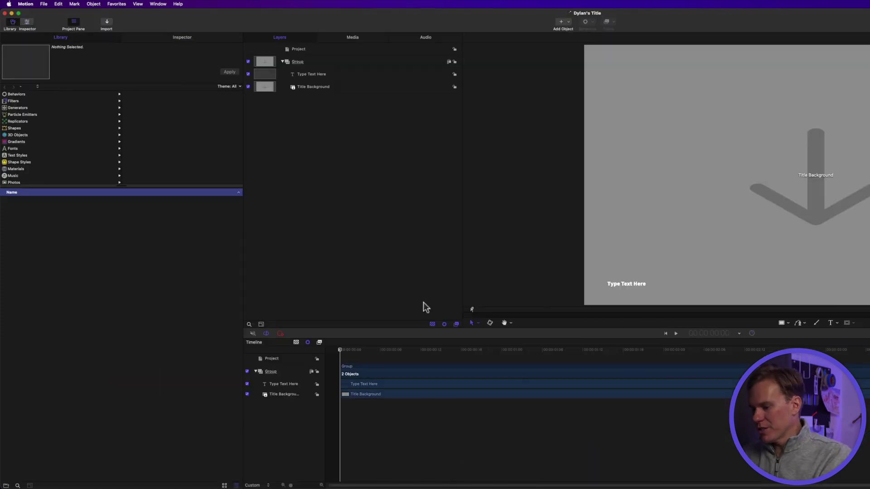
pyautogui.press('super+n')
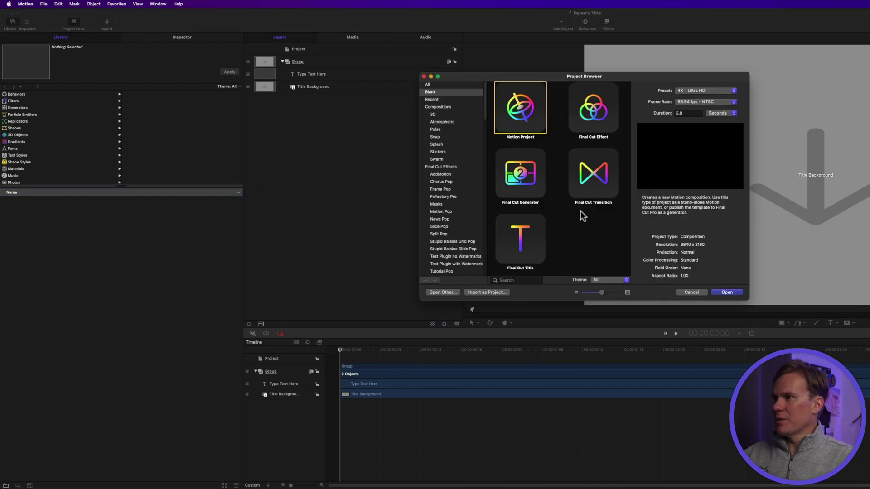
pyautogui.click(597, 111)
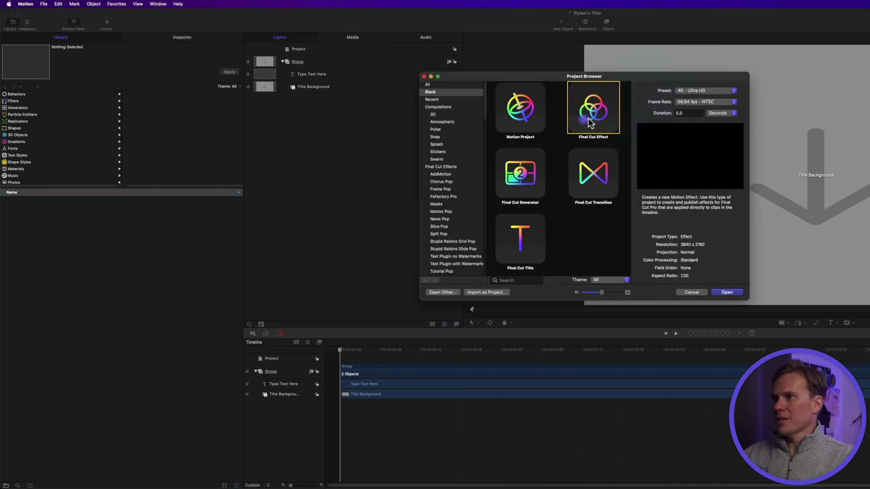
pyautogui.click(701, 101)
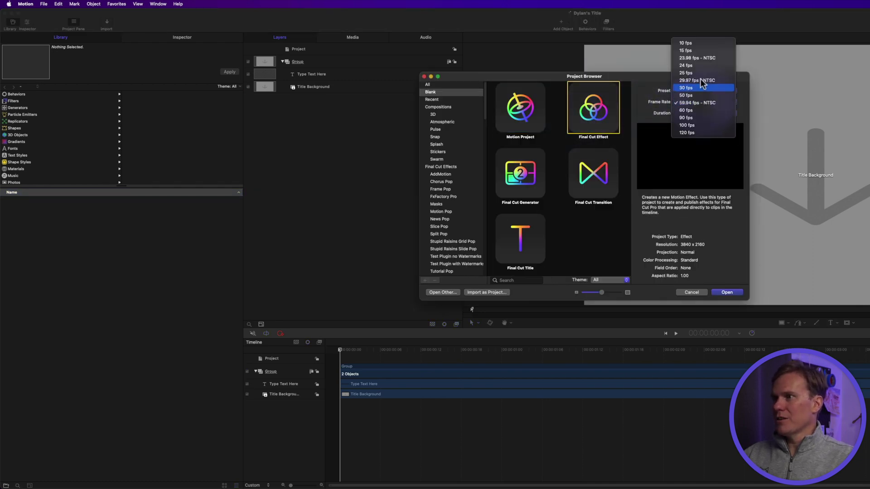
pyautogui.click(700, 58)
pyautogui.click(689, 113)
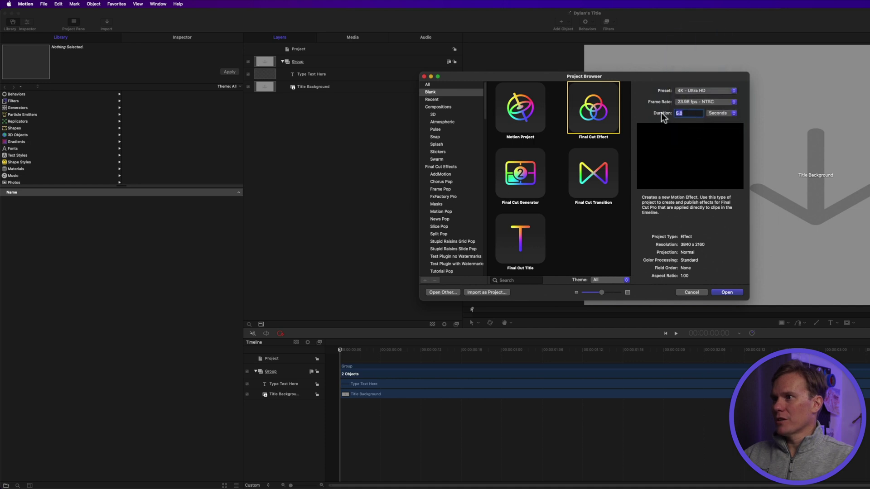
pyautogui.click(726, 292)
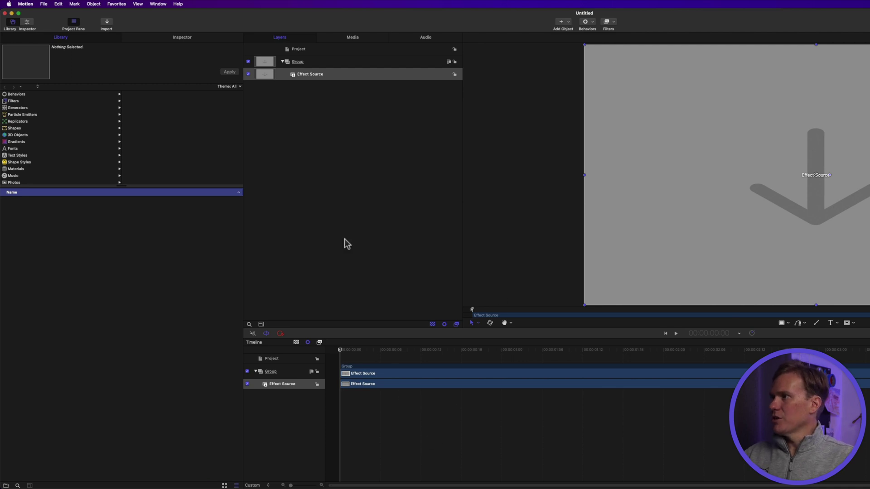
# Apply the Prism blur filter to the Effect Source layer.
pyautogui.click(31, 101)
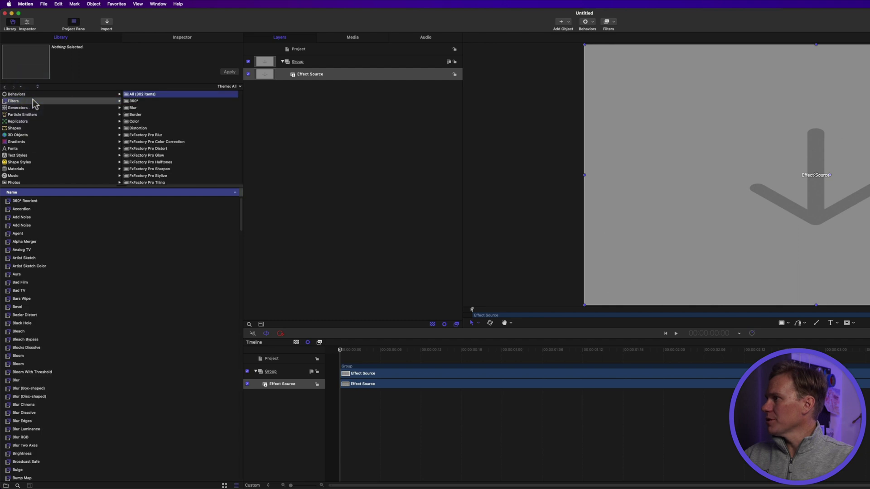
pyautogui.click(143, 108)
pyautogui.click(34, 257)
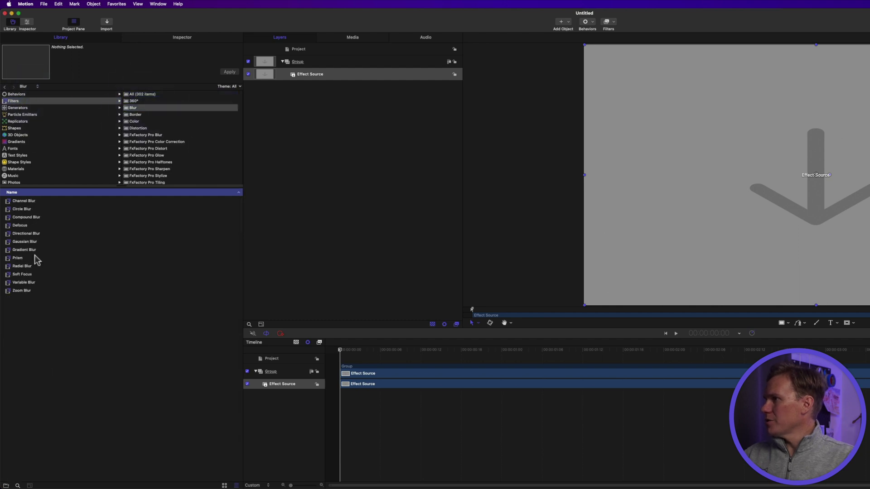
pyautogui.moveTo(300, 82); pyautogui.dragTo(313, 76)
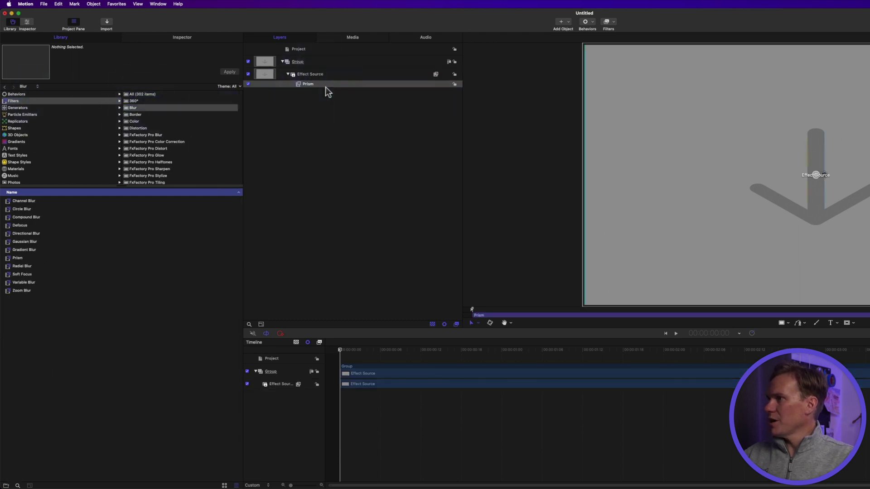
# Publish Prism's Amount, Angle, Crop and Mix parameters and its on-screen controls.
pyautogui.press('F3')
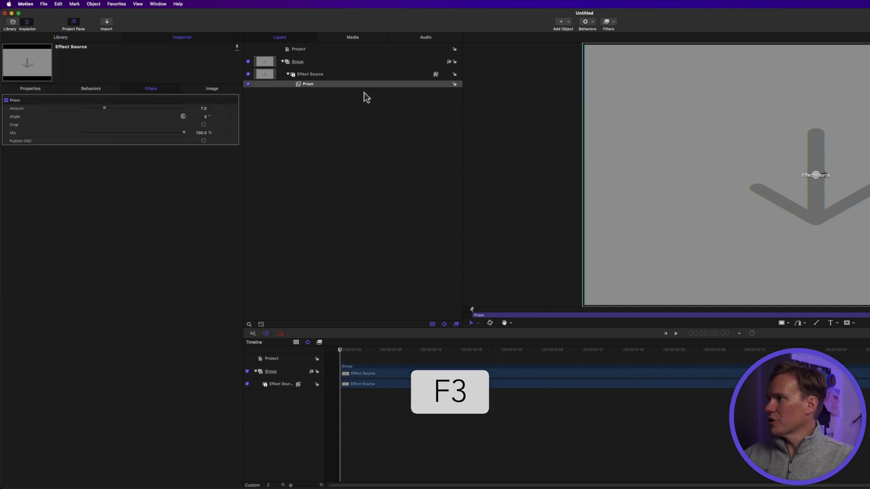
pyautogui.rightClick(20, 116)
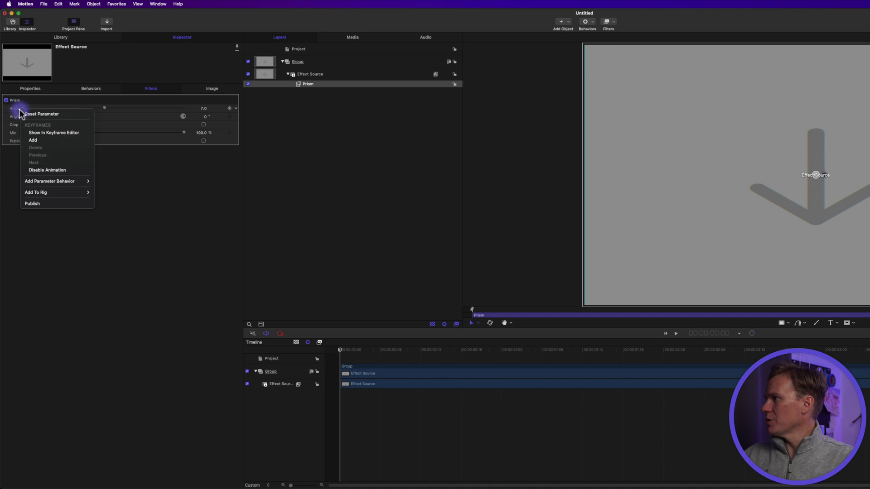
pyautogui.click(45, 209)
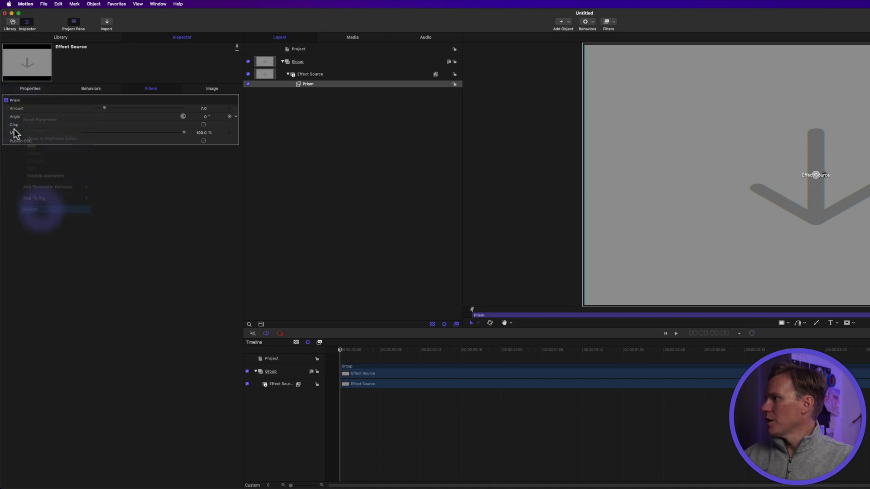
pyautogui.rightClick(17, 132)
pyautogui.click(39, 226)
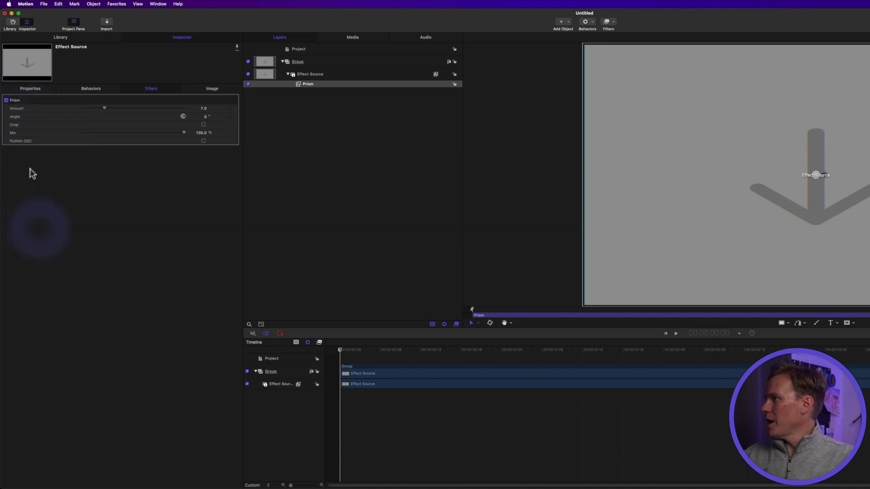
pyautogui.click(203, 141)
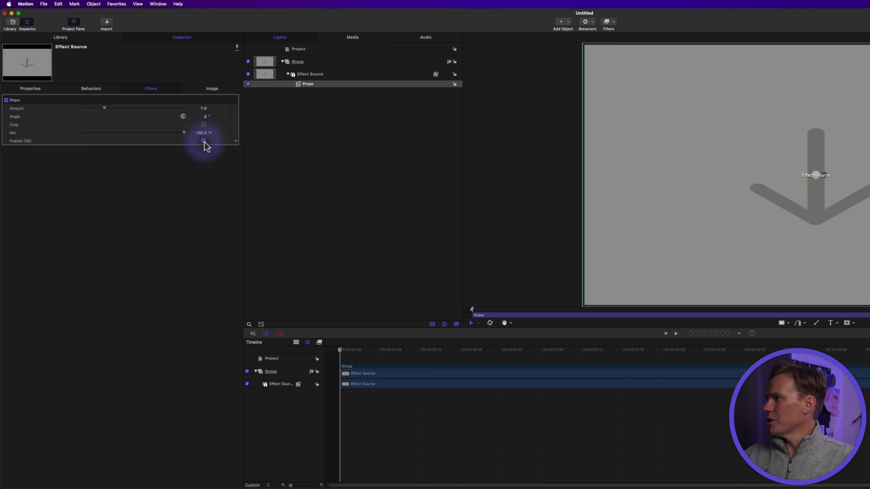
pyautogui.click(318, 51)
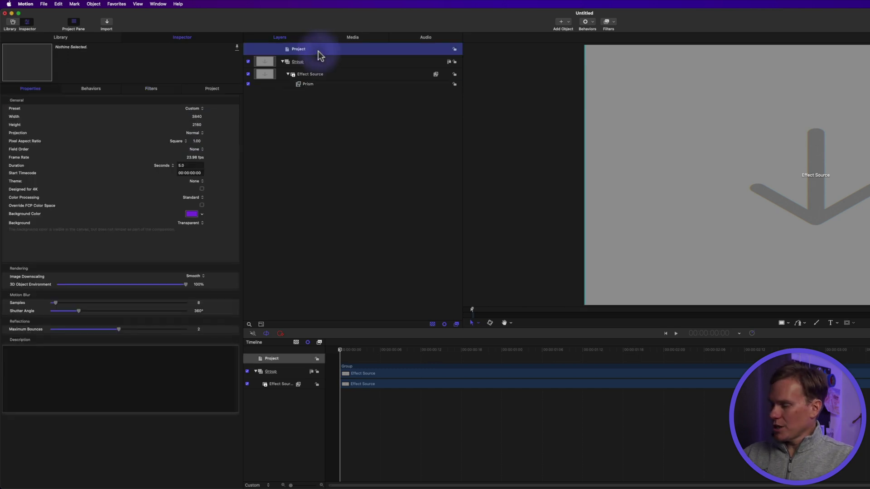
pyautogui.press('F4')
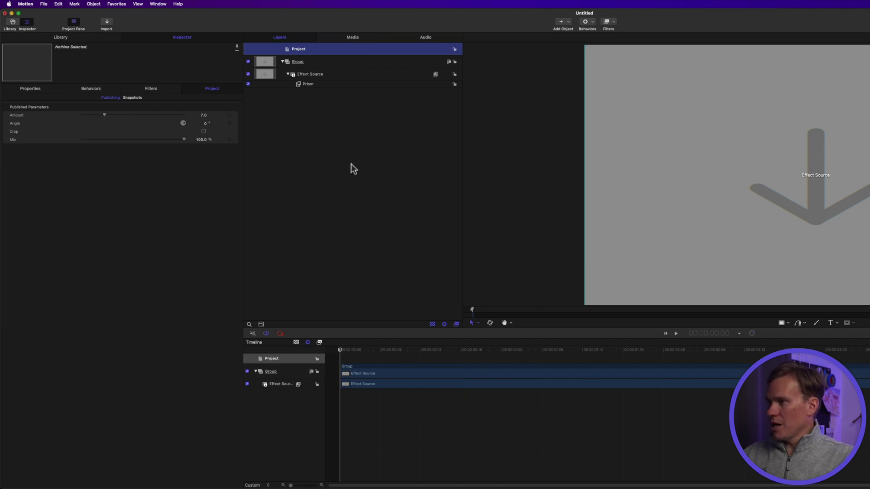
pyautogui.press('super+s')
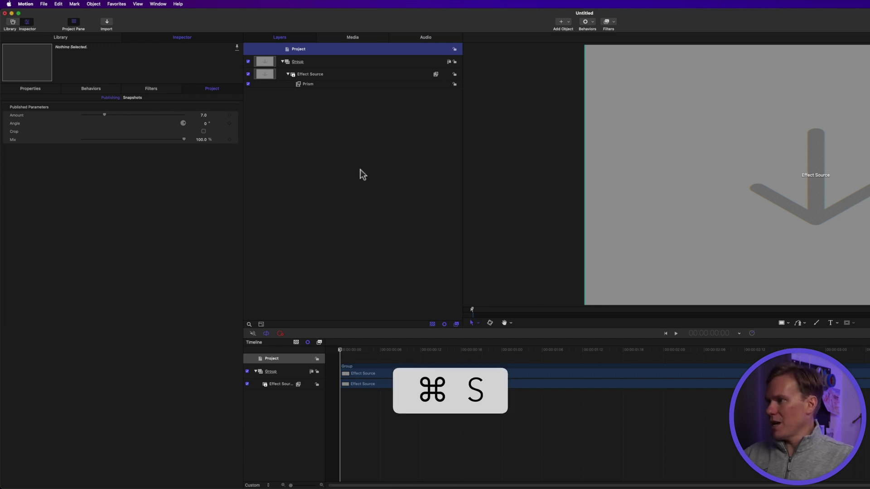
# Name the effect template and create the new category Stupid Raisins.
pyautogui.write("Dylan's Effect")
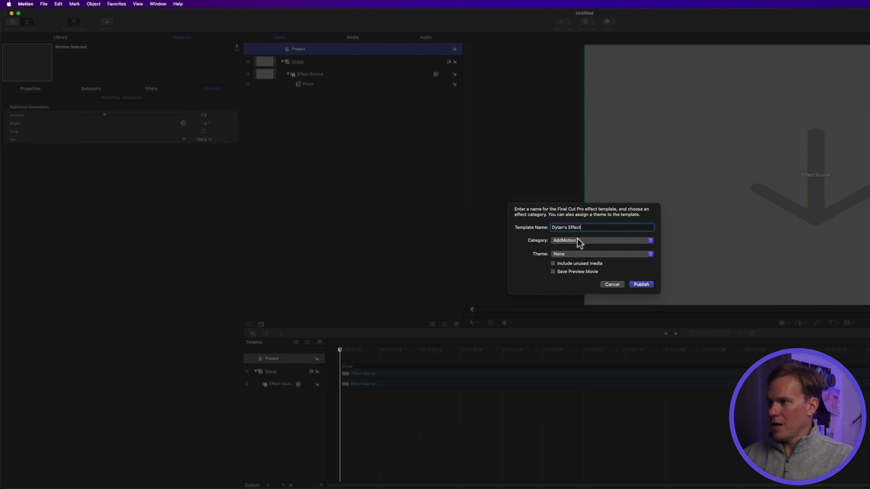
pyautogui.click(577, 239)
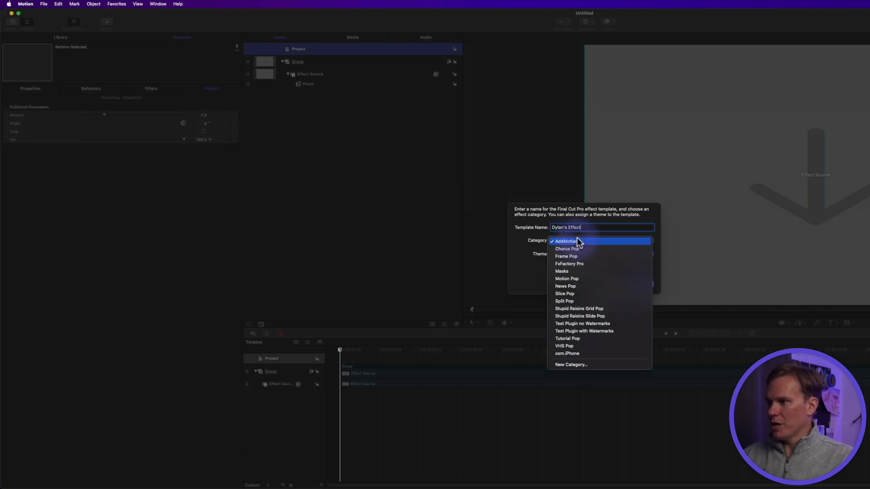
pyautogui.click(591, 367)
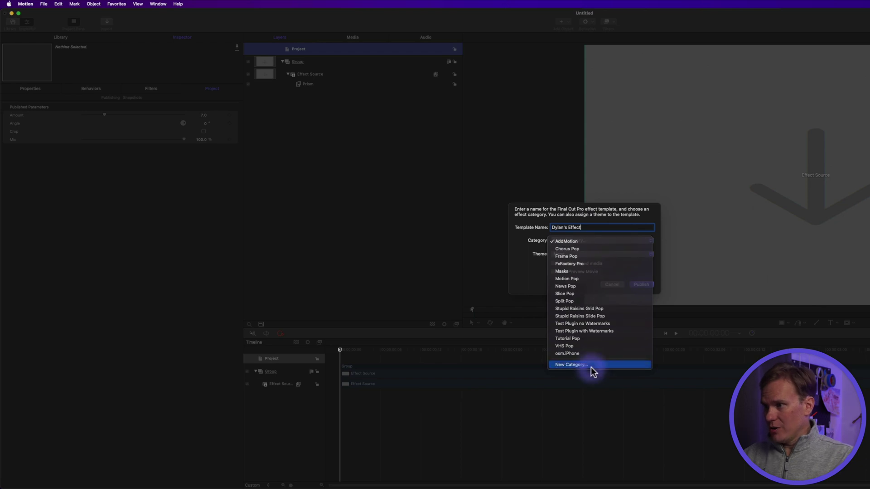
pyautogui.write('Stupid Raisins')
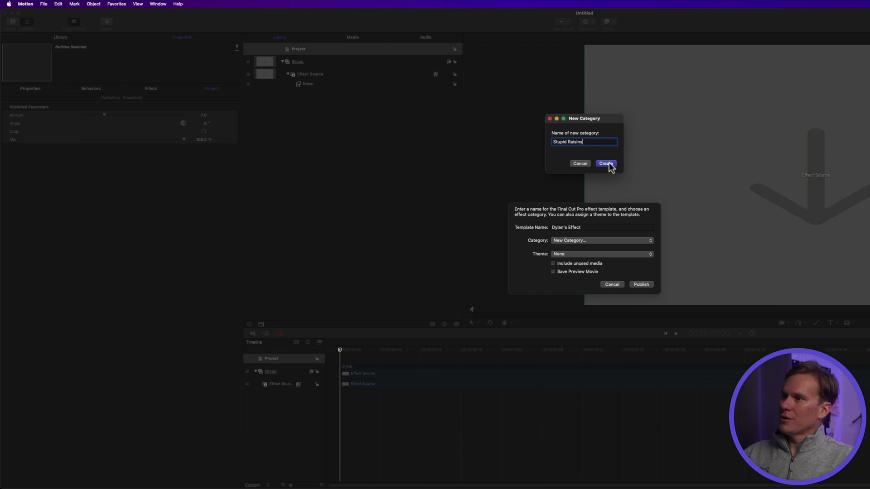
pyautogui.click(610, 167)
# Assign Theme 1 and publish the effect template to Final Cut Pro.
pyautogui.click(584, 253)
pyautogui.click(584, 267)
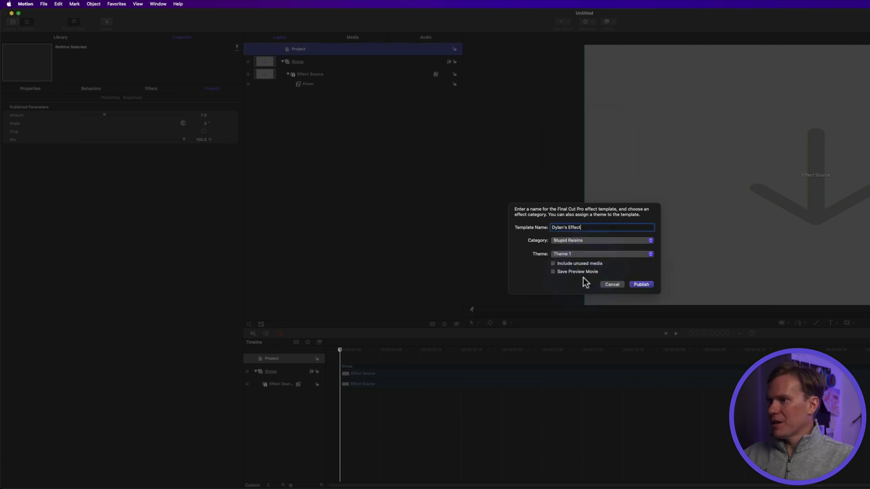
pyautogui.click(641, 285)
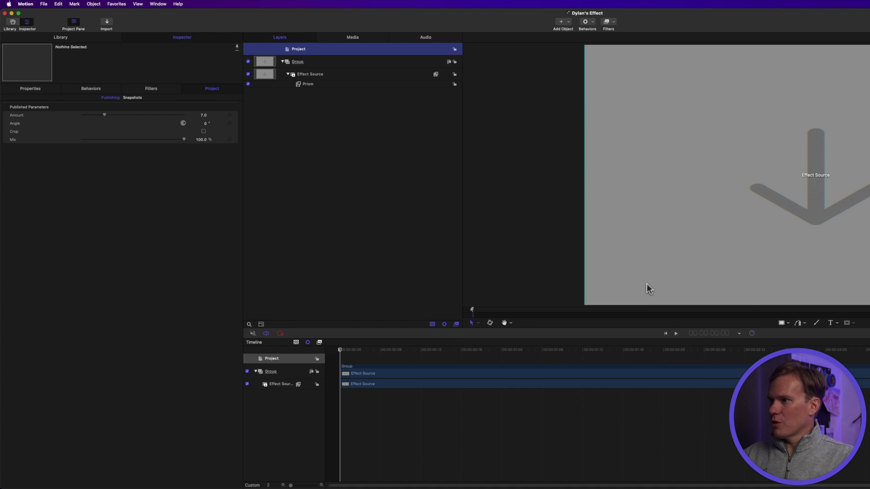
pyautogui.press('super+Tab')
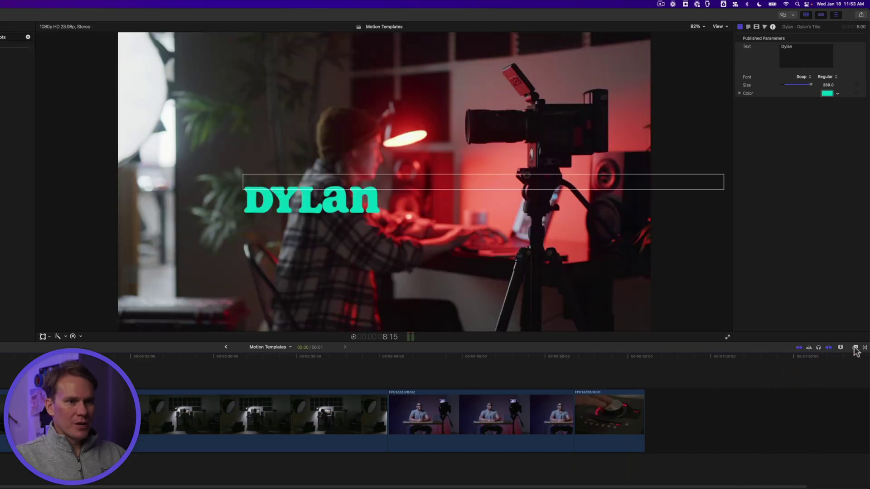
# Find the Stupid Raisins category in the Effects browser showing the newly published effect.
pyautogui.click(855, 348)
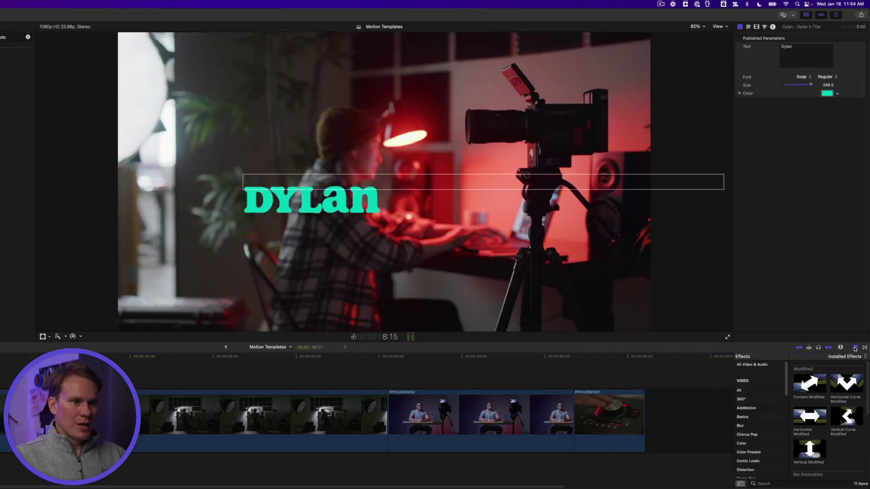
pyautogui.scroll(-5, 749, 424)
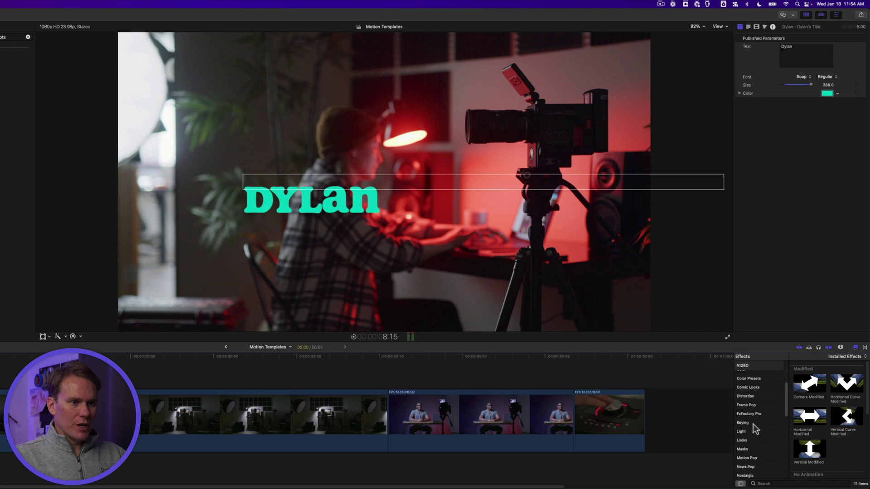
pyautogui.scroll(-5, 754, 424)
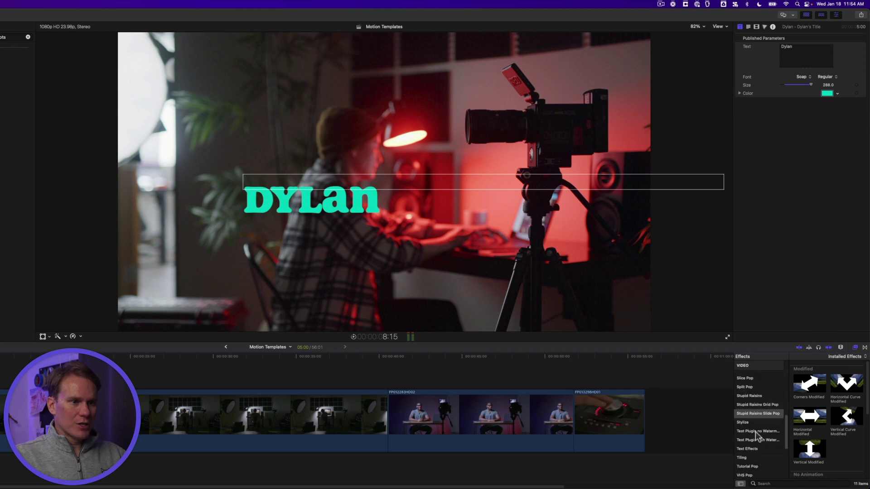
pyautogui.click(758, 395)
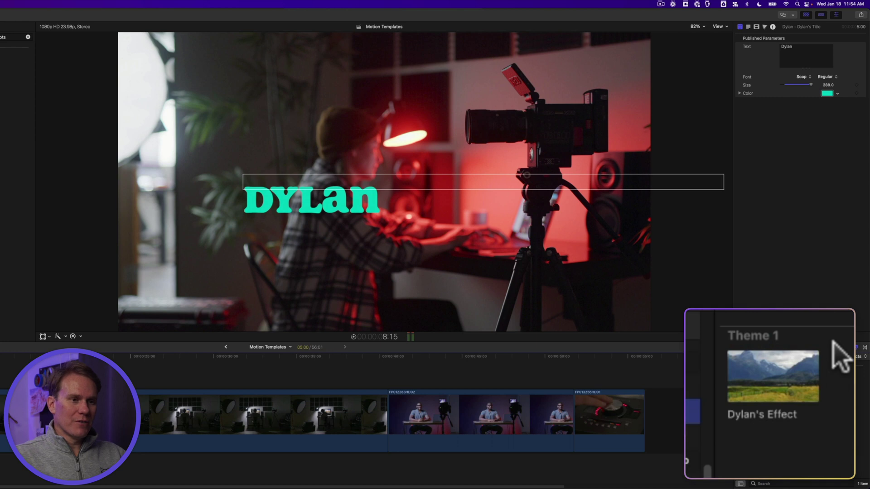
pyautogui.click(762, 405)
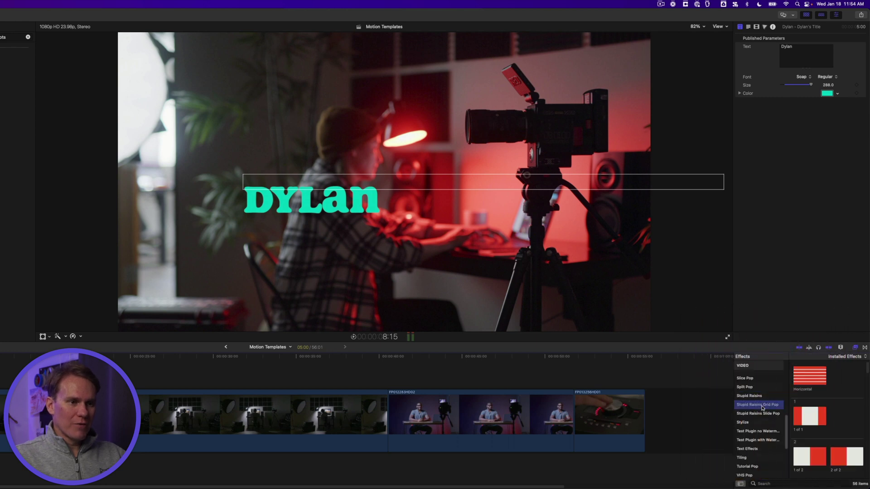
pyautogui.scroll(-1, 849, 405)
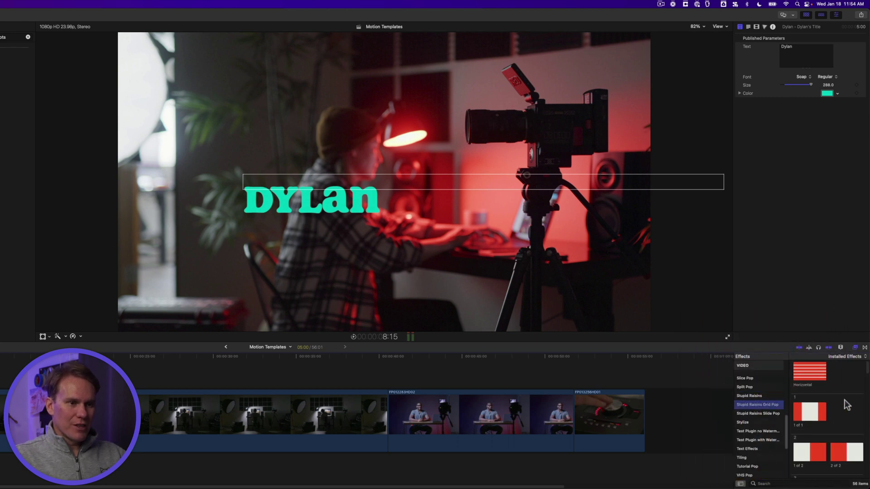
pyautogui.scroll(-5, 828, 443)
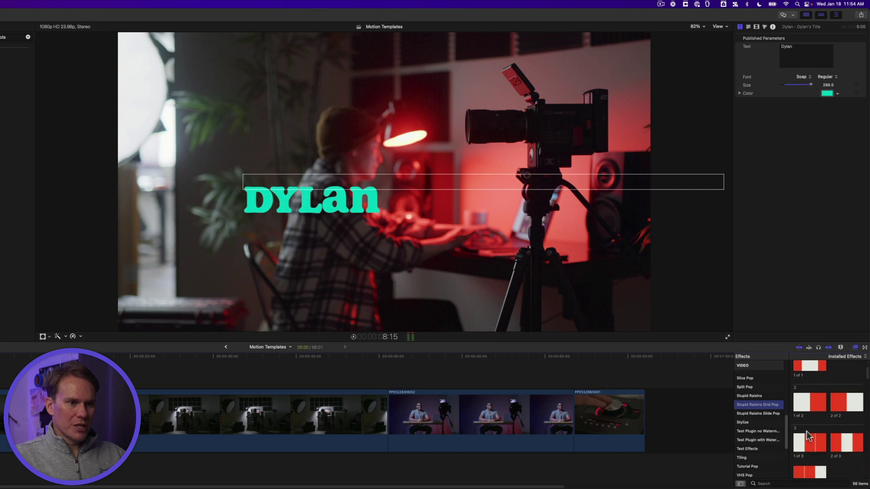
pyautogui.click(768, 395)
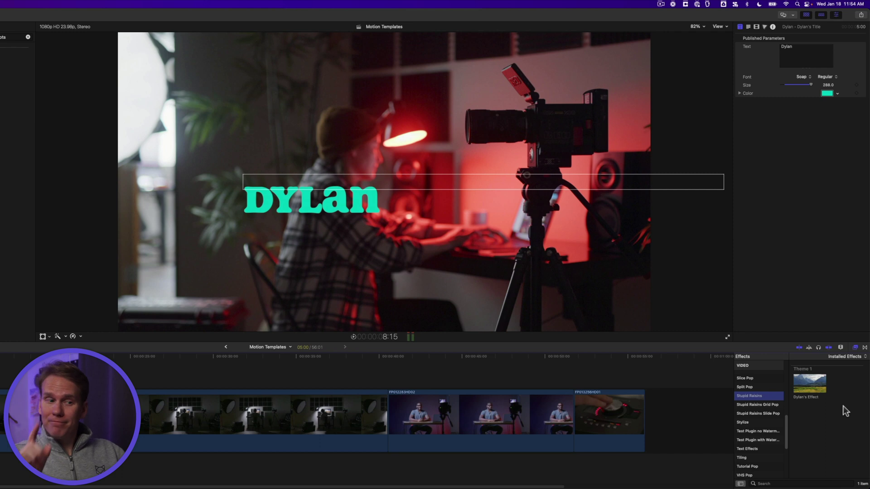
# Apply the prism effect to clip FP012283HD02, setting Amount about 21 and Angle about 70°.
pyautogui.moveTo(817, 384)
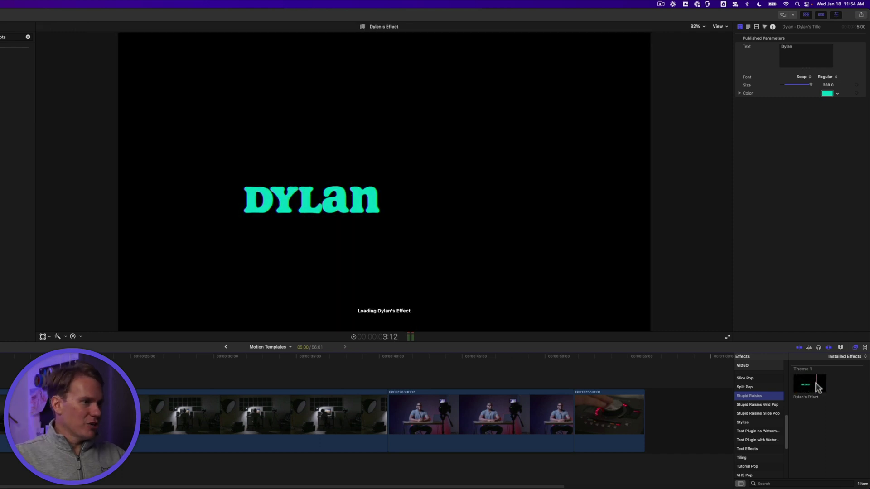
pyautogui.moveTo(815, 382); pyautogui.dragTo(454, 373)
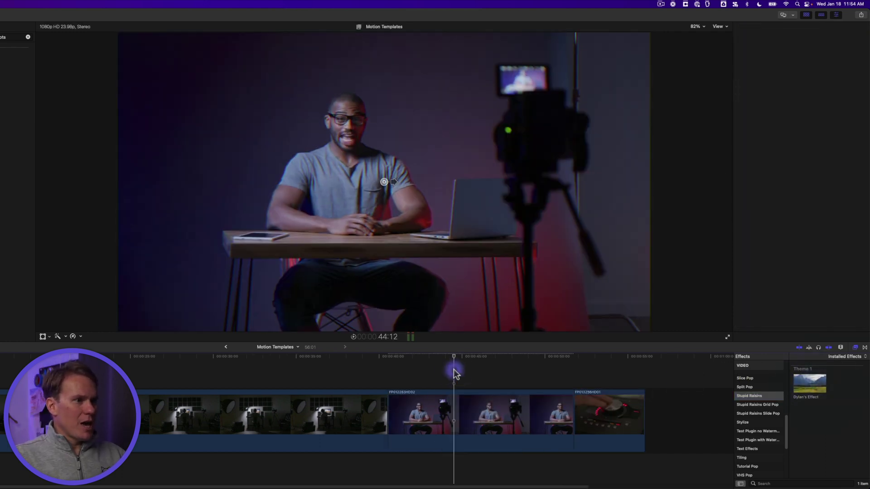
pyautogui.press('cmd+4')
pyautogui.click(466, 408)
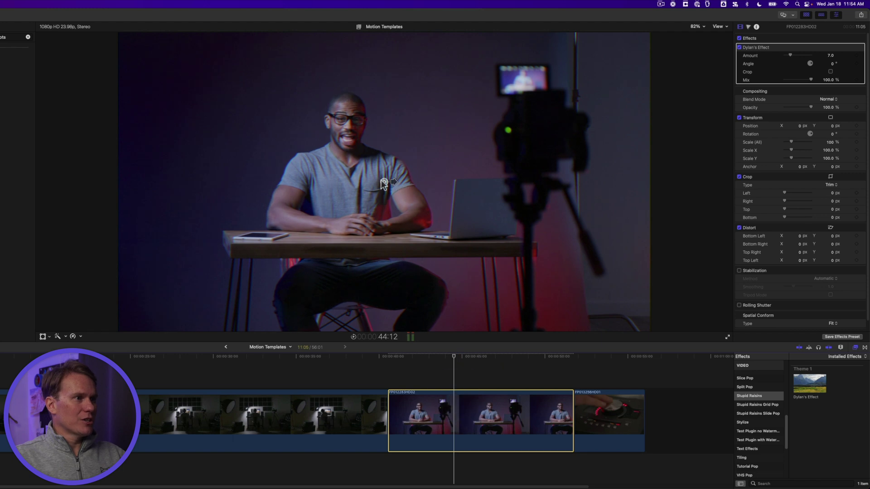
pyautogui.moveTo(394, 183)
pyautogui.mouseDown()
pyautogui.moveTo(446, 181)
pyautogui.moveTo(409, 177)
pyautogui.mouseUp()
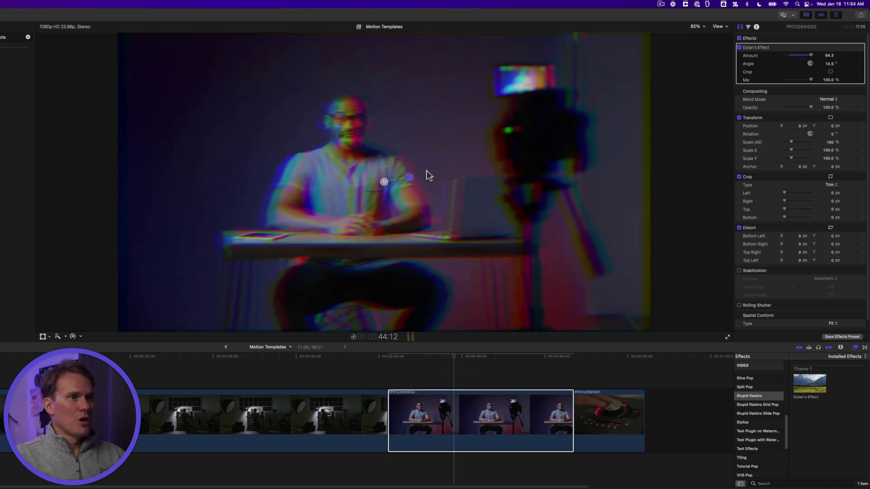
pyautogui.click(770, 49)
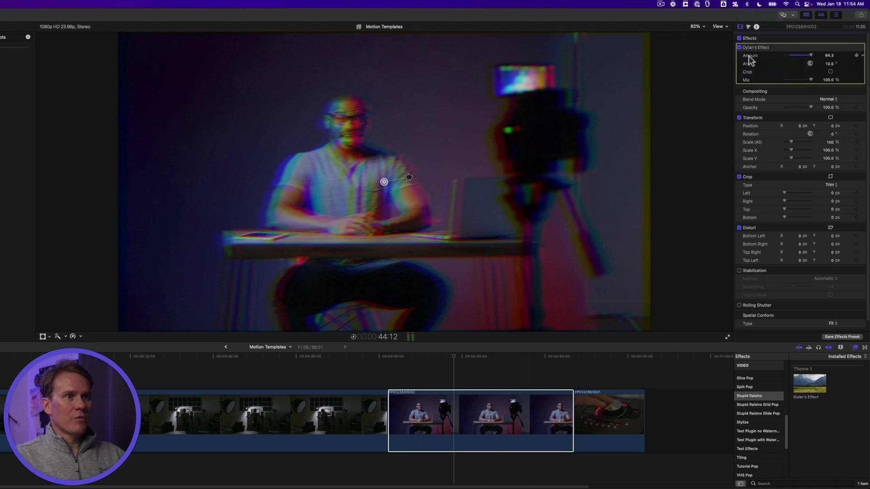
pyautogui.moveTo(806, 58); pyautogui.dragTo(828, 64)
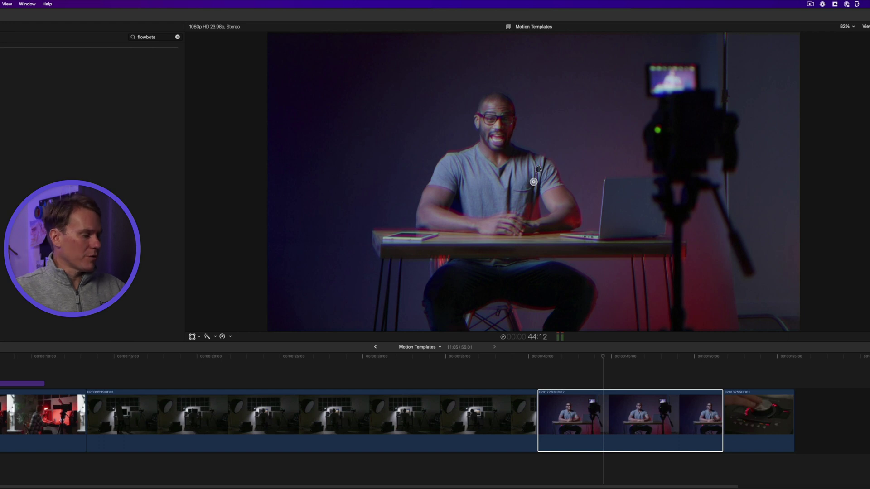
# Back in Motion, create a Final Cut Transition project at 4K Ultra HD, 23.98 fps NTSC.
pyautogui.press('super+Tab')
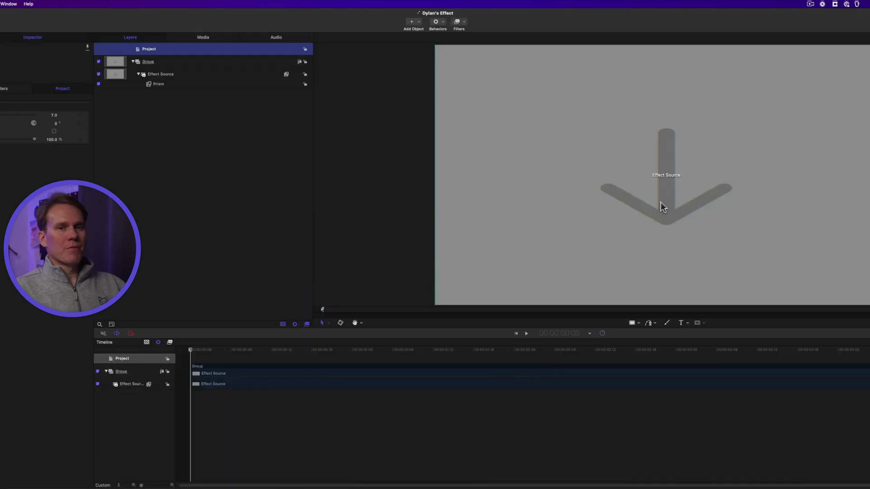
pyautogui.press('super+n')
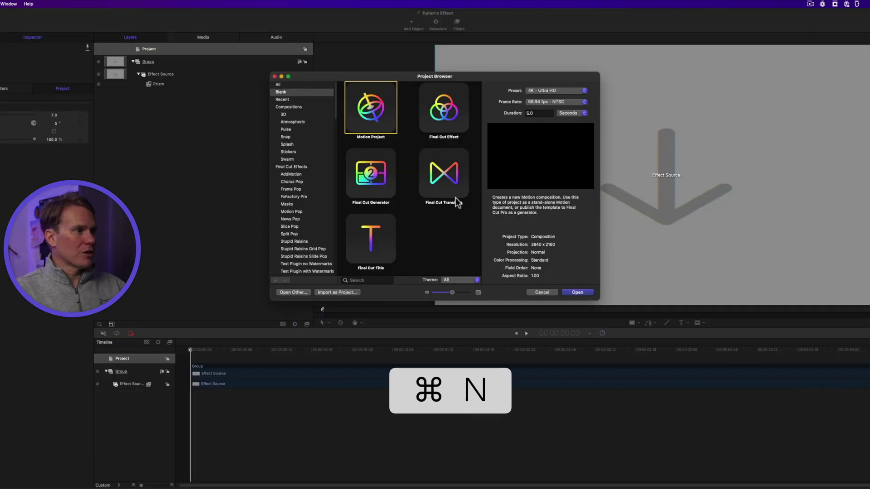
pyautogui.click(440, 172)
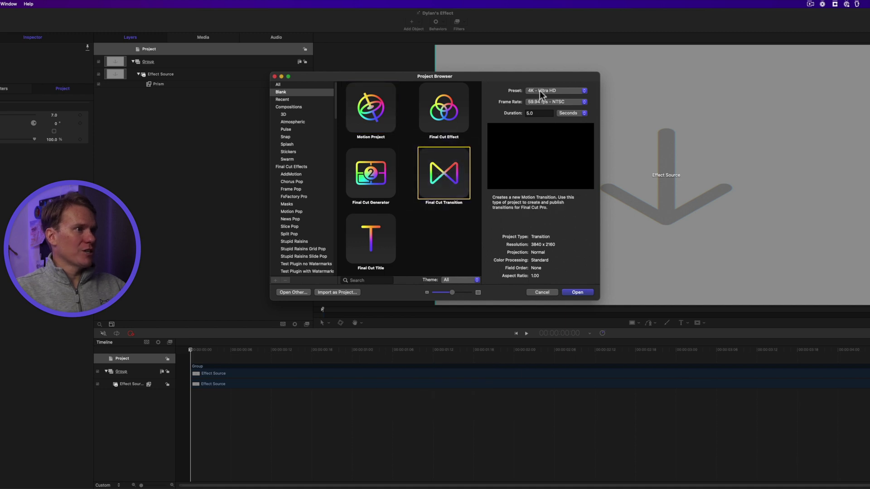
pyautogui.click(543, 103)
pyautogui.click(559, 59)
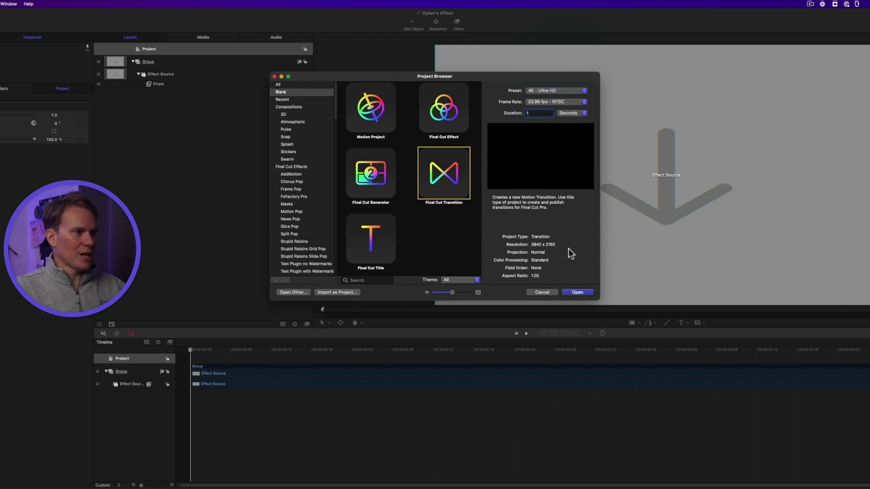
pyautogui.click(577, 292)
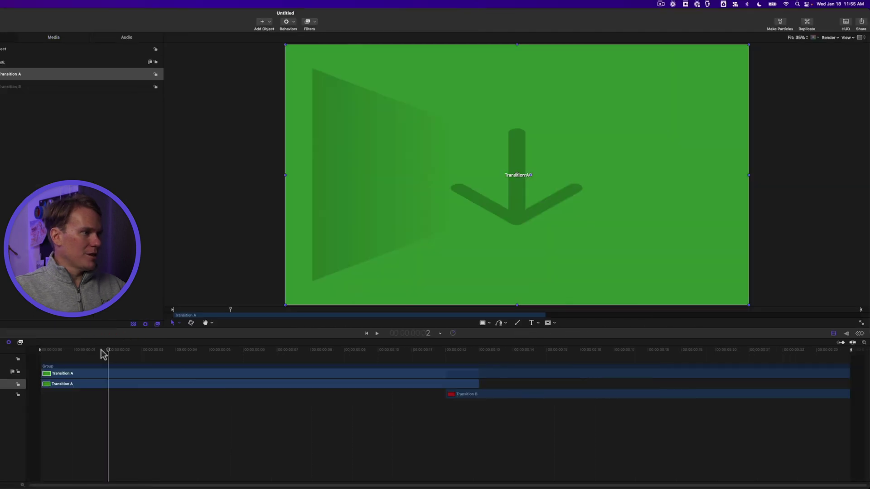
pyautogui.click(143, 351)
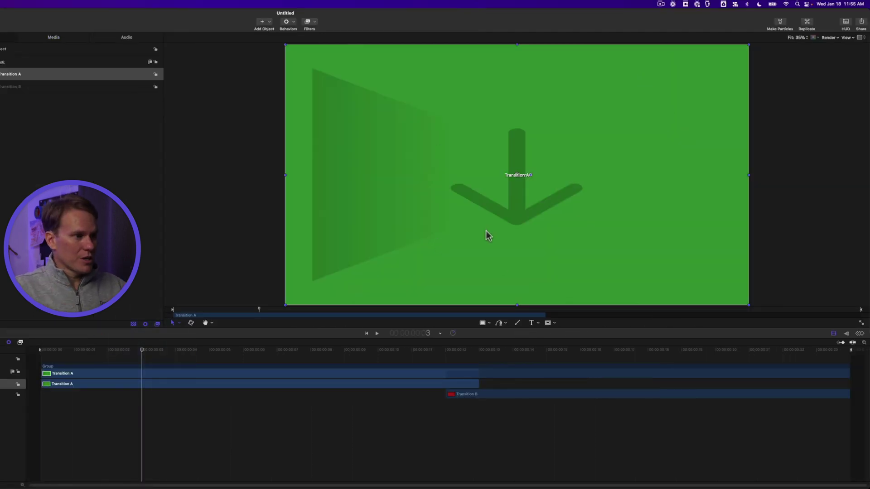
pyautogui.moveTo(492, 352); pyautogui.dragTo(344, 357)
pyautogui.press('space')
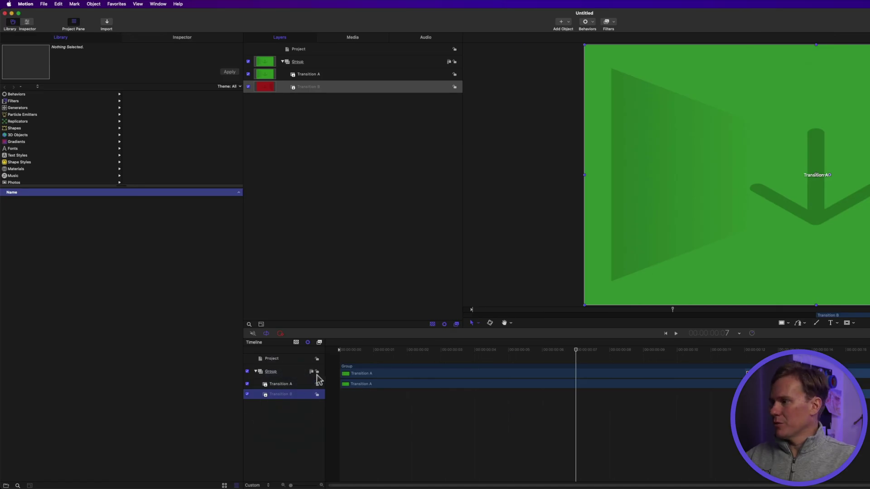
# Apply the Fade In/Fade Out behavior from Library > Behaviors > Basic Motion to Transition A.
pyautogui.click(34, 100)
pyautogui.click(34, 94)
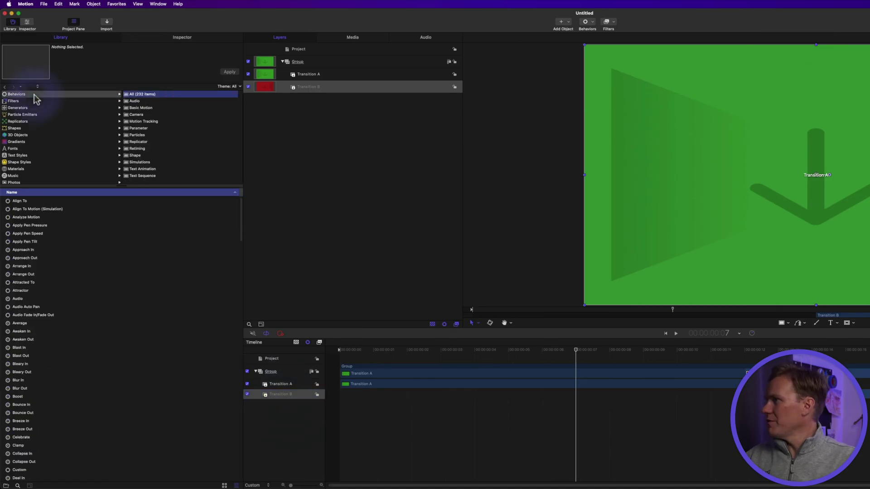
pyautogui.click(151, 108)
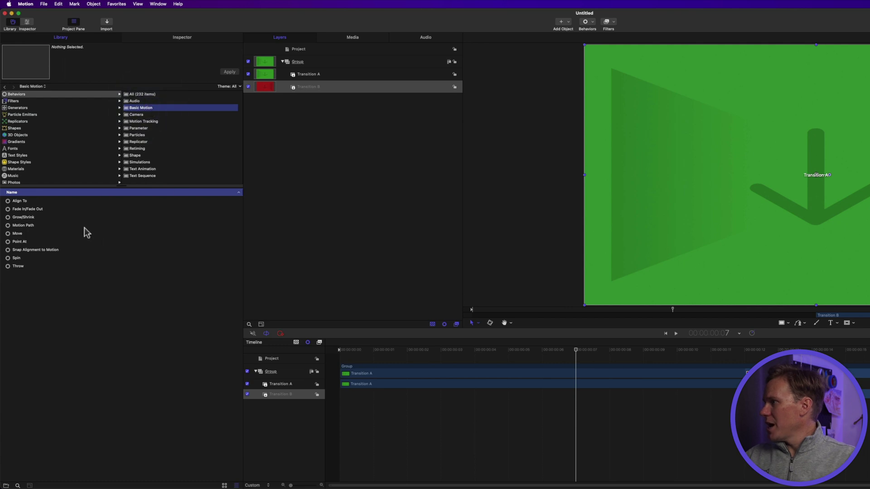
pyautogui.moveTo(27, 211); pyautogui.dragTo(267, 143)
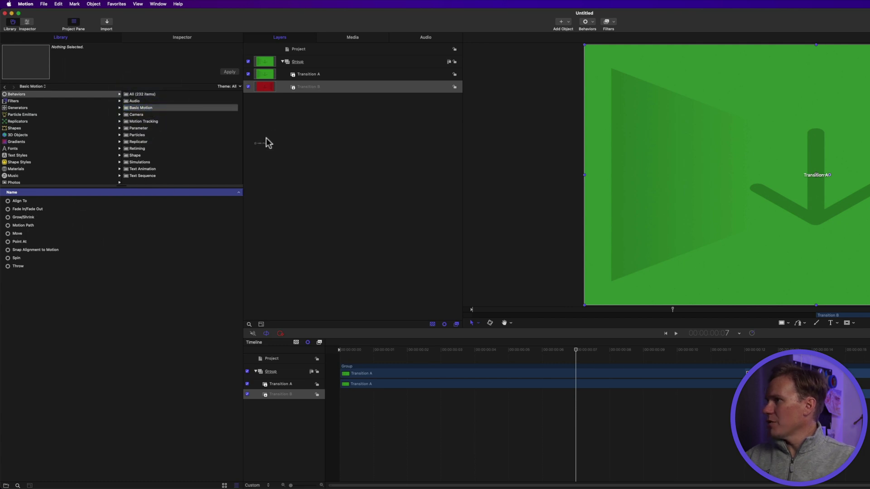
pyautogui.moveTo(317, 101); pyautogui.dragTo(317, 74)
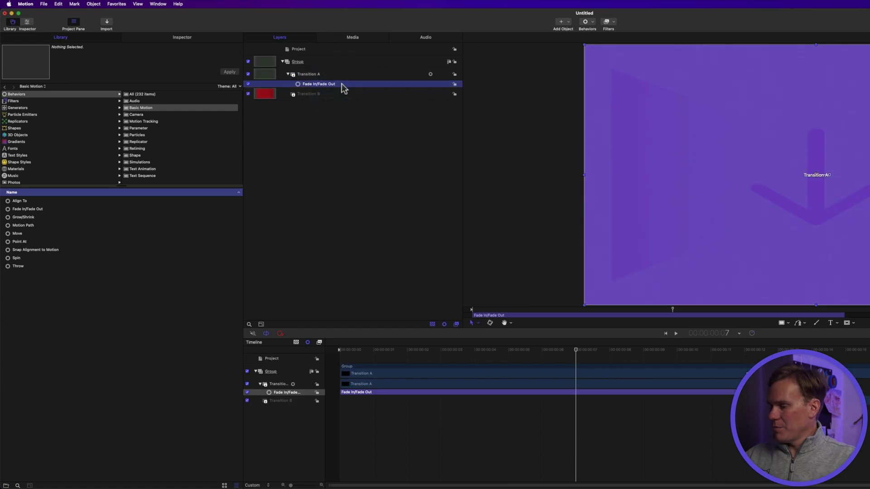
# Set the fade behavior's Fade In Time to 0 and Fade Out Time to 10.
pyautogui.press('F2')
pyautogui.moveTo(103, 108); pyautogui.dragTo(74, 110)
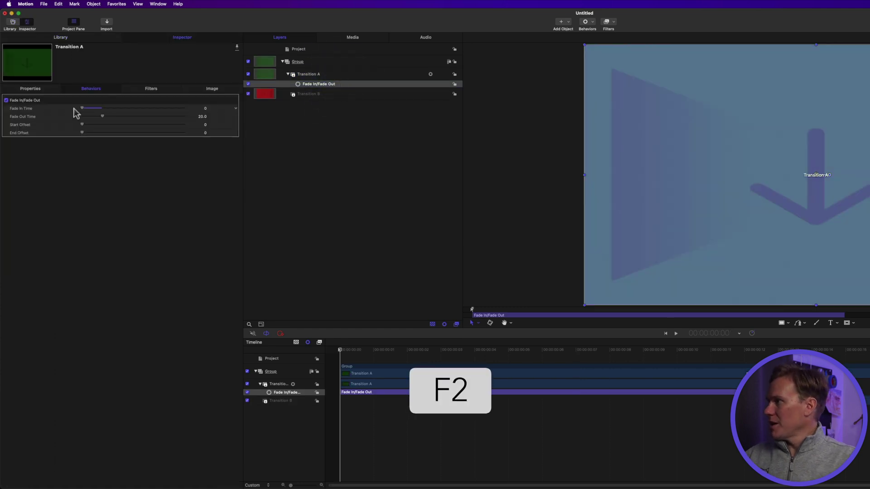
pyautogui.doubleClick(203, 116)
pyautogui.write('10')
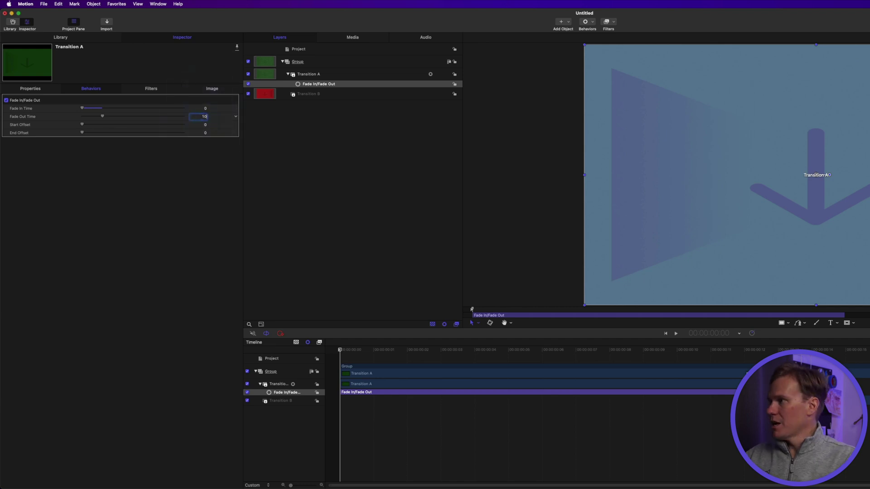
pyautogui.press('Return')
pyautogui.rightClick(24, 117)
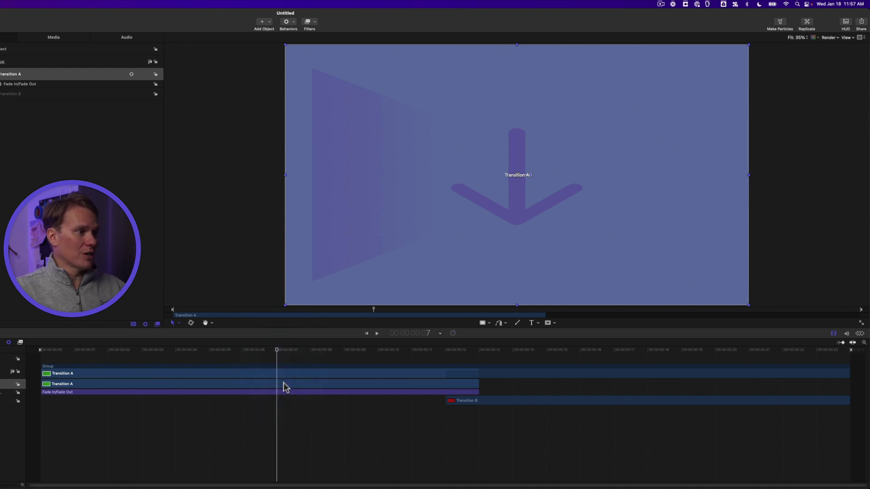
# Extend Transition A's out point to the project end and Transition B's in point to the start.
pyautogui.moveTo(273, 346); pyautogui.dragTo(234, 343)
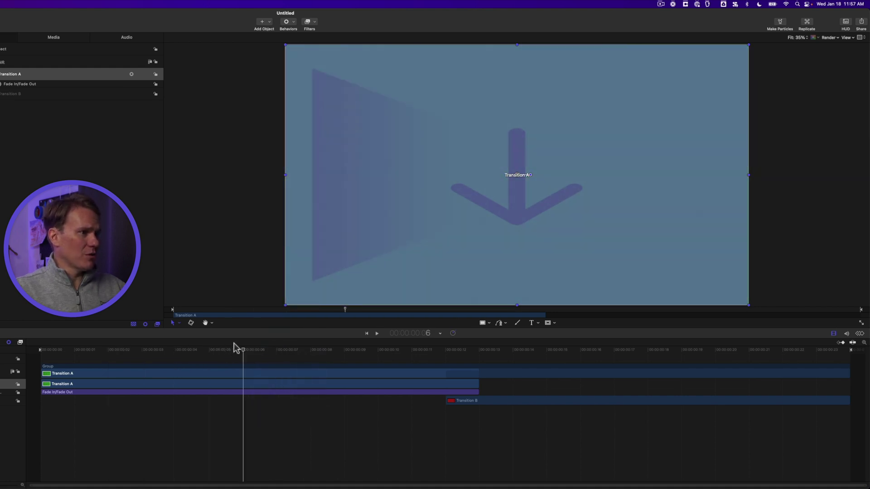
pyautogui.click(497, 401)
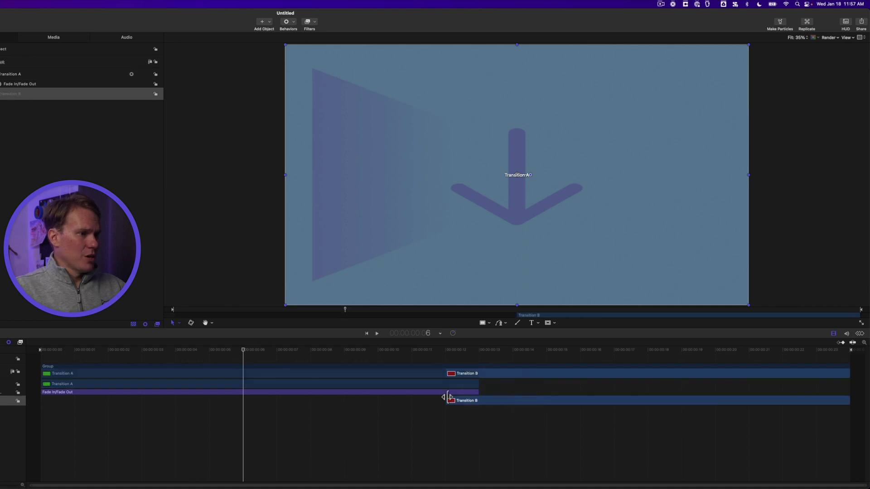
pyautogui.click(476, 384)
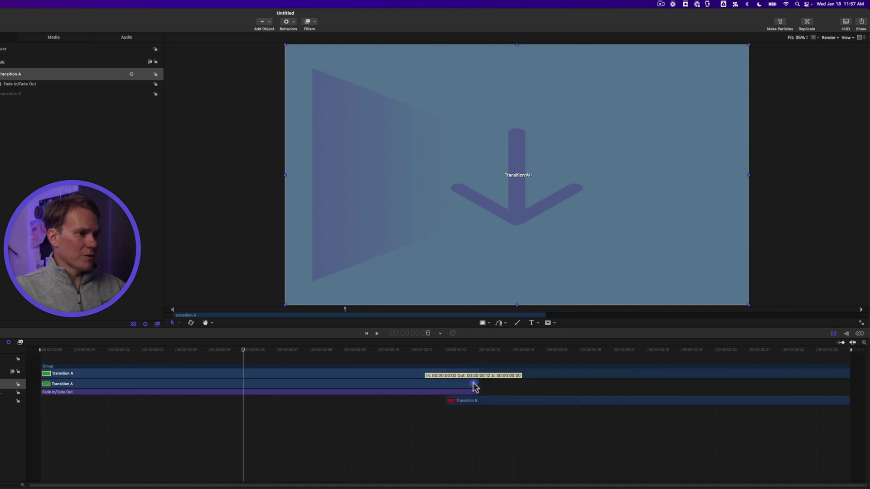
pyautogui.moveTo(480, 384); pyautogui.dragTo(843, 384)
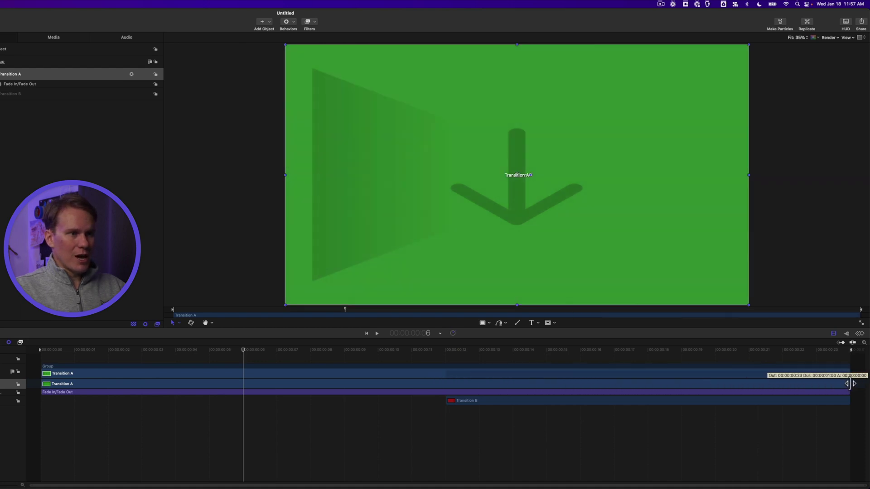
pyautogui.moveTo(446, 400); pyautogui.dragTo(42, 393)
pyautogui.moveTo(254, 360); pyautogui.dragTo(845, 354)
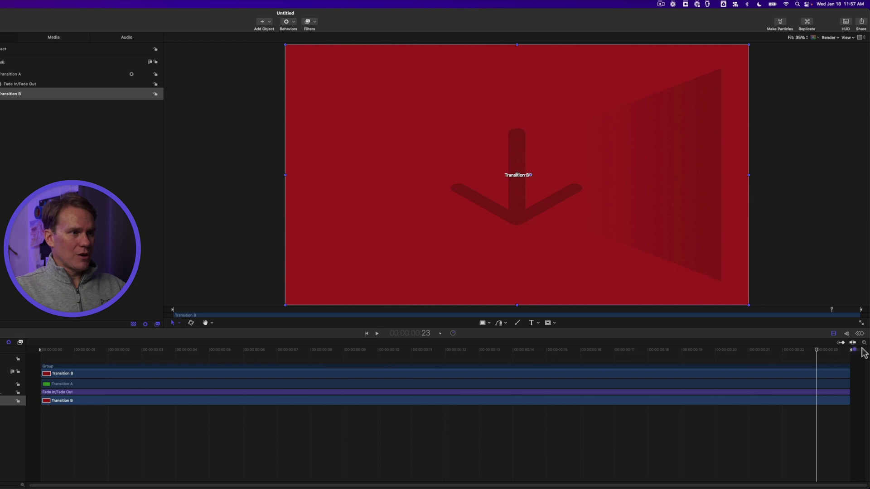
pyautogui.click(32, 84)
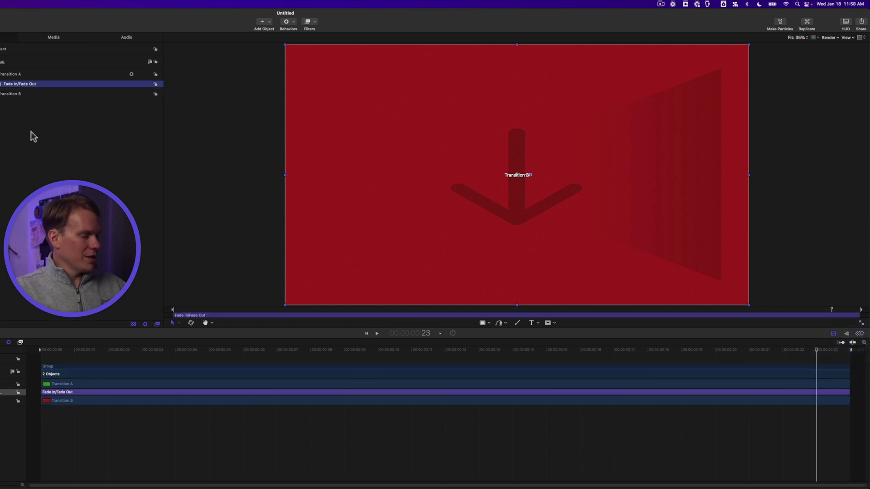
# Publish the project as a transition template, with its name entered, in a new Stupid Raisins category.
pyautogui.press('super+s')
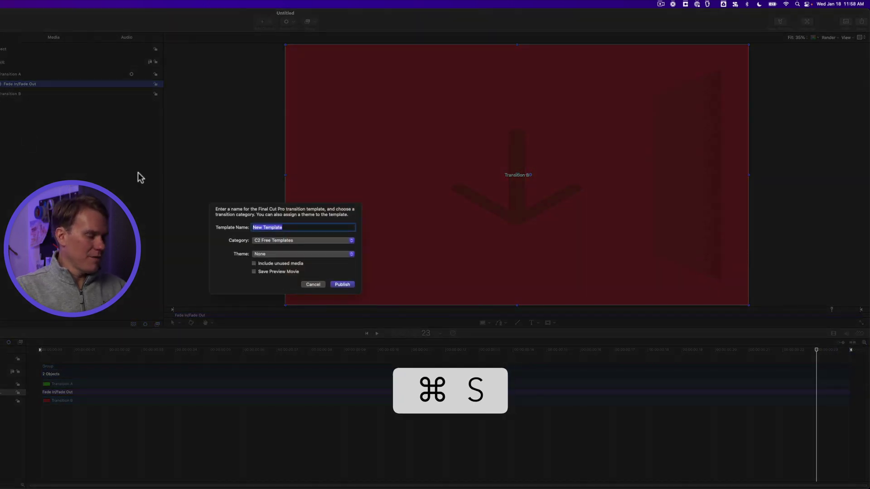
pyautogui.write("Dylan's Trans")
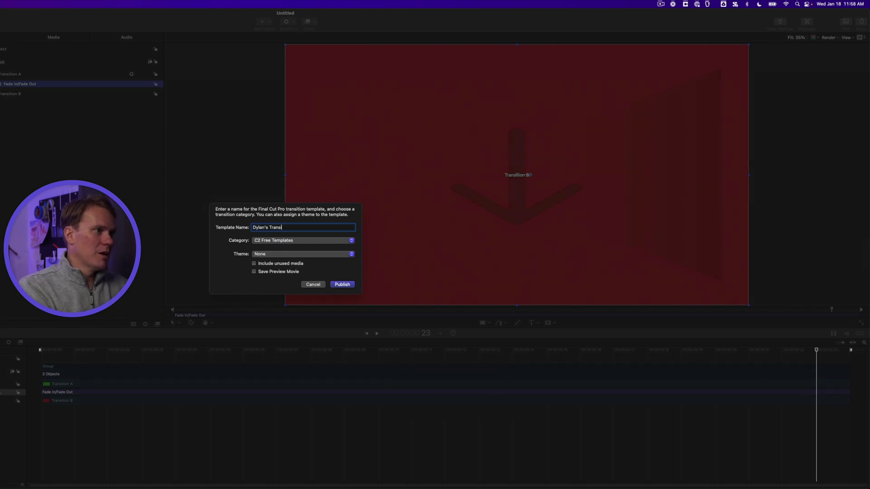
pyautogui.write('ition')
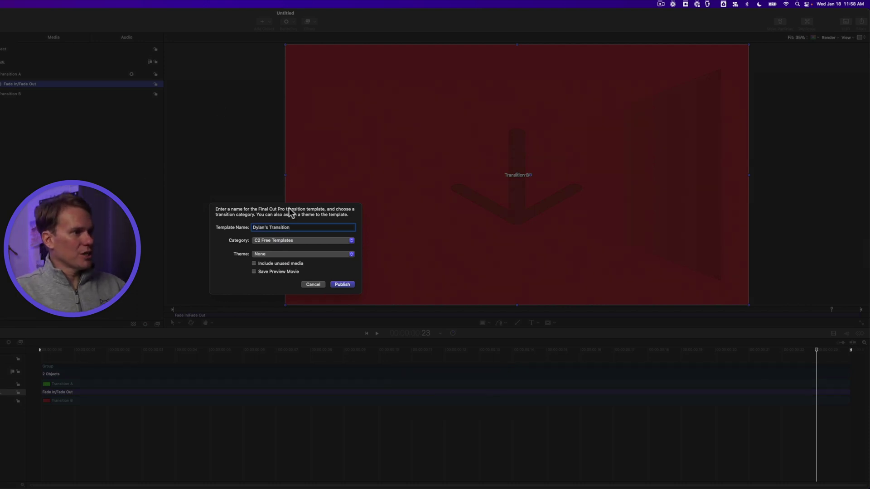
pyautogui.click(285, 241)
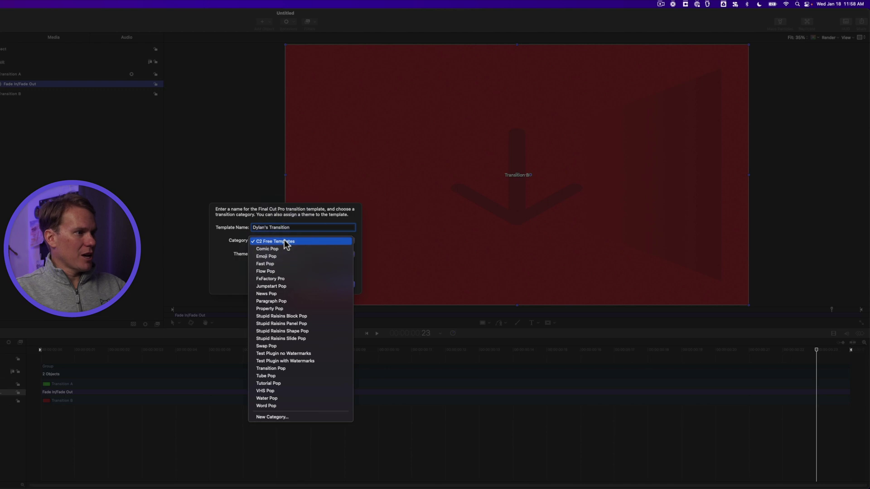
pyautogui.click(262, 417)
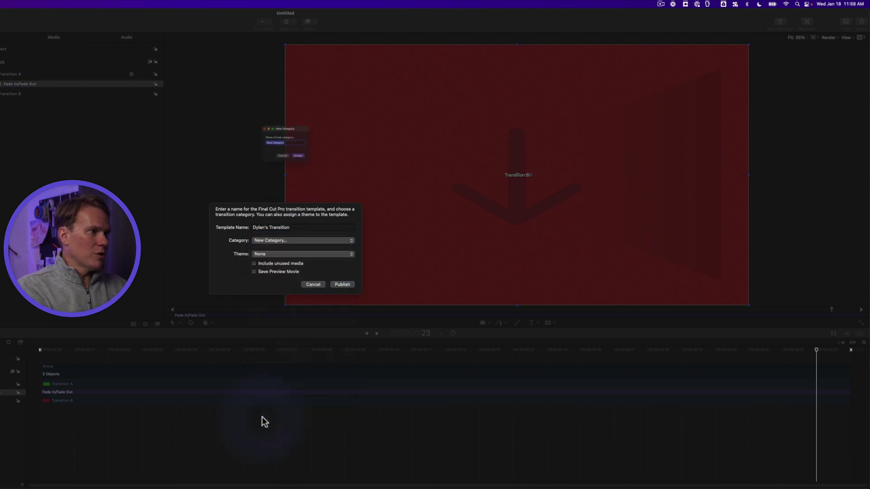
pyautogui.write('Stupid Raisins')
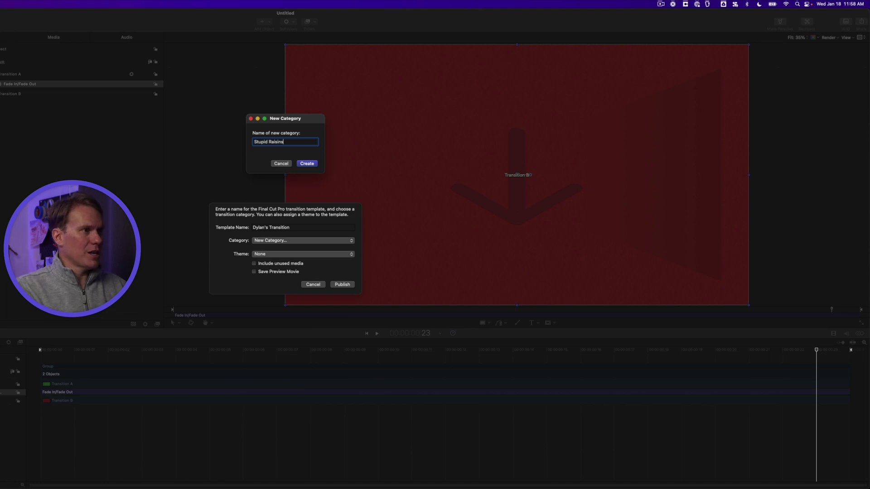
pyautogui.press('Return')
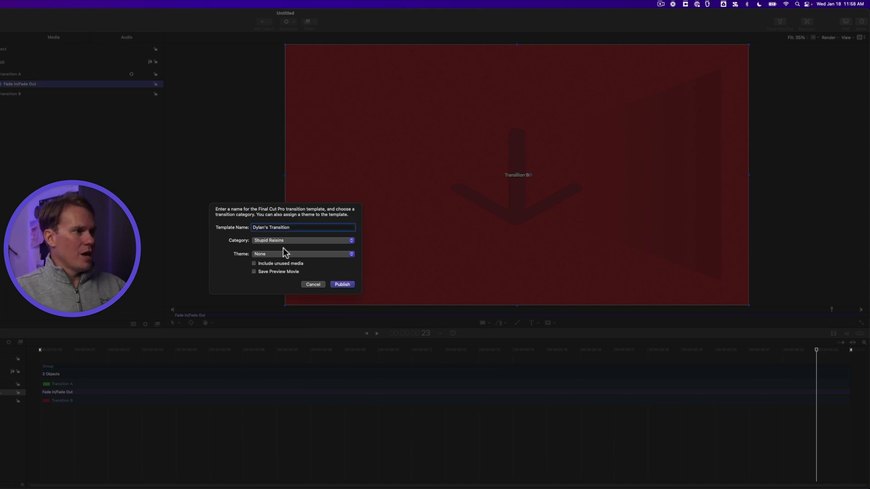
pyautogui.click(344, 284)
# In Final Cut Pro, show the Stupid Raisins category in the Transitions browser.
pyautogui.press('super+Tab')
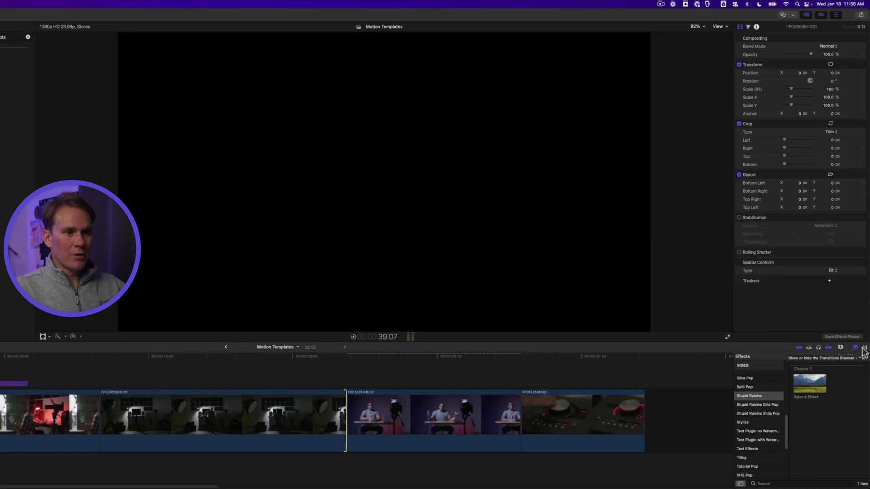
pyautogui.click(863, 347)
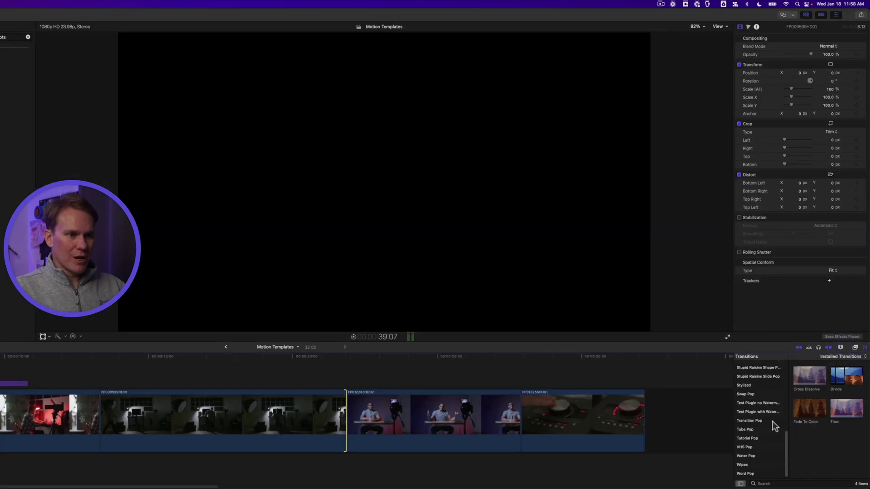
pyautogui.scroll(3, 770, 421)
pyautogui.scroll(-3, 767, 425)
pyautogui.scroll(3, 757, 385)
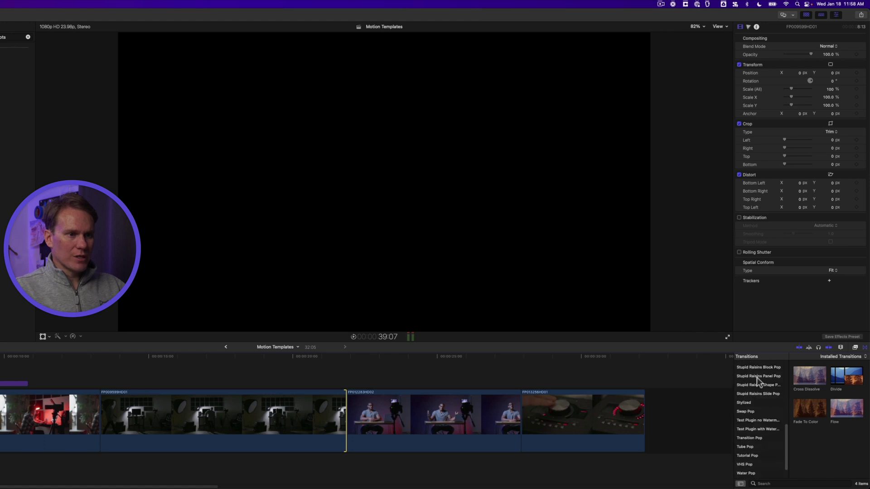
pyautogui.click(760, 383)
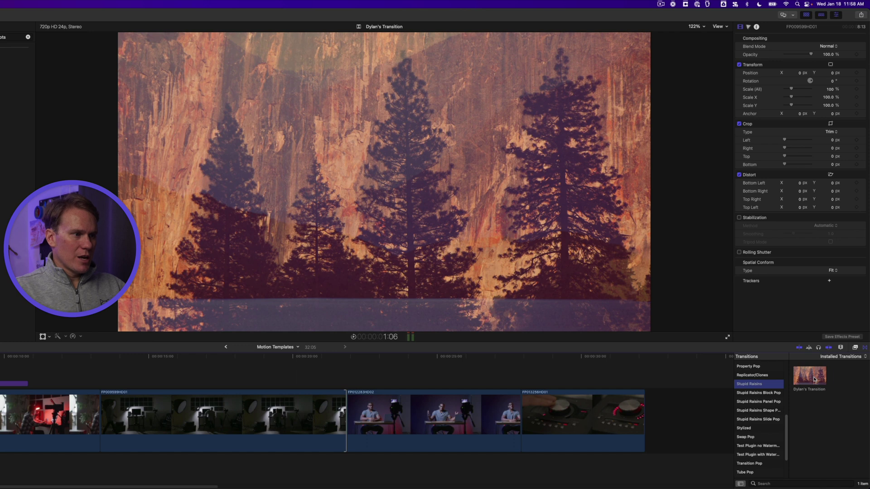
# Place the Stupid Raisins transition between two clips, adjust its fade-out time, and play it back.
pyautogui.moveTo(814, 376); pyautogui.dragTo(330, 413)
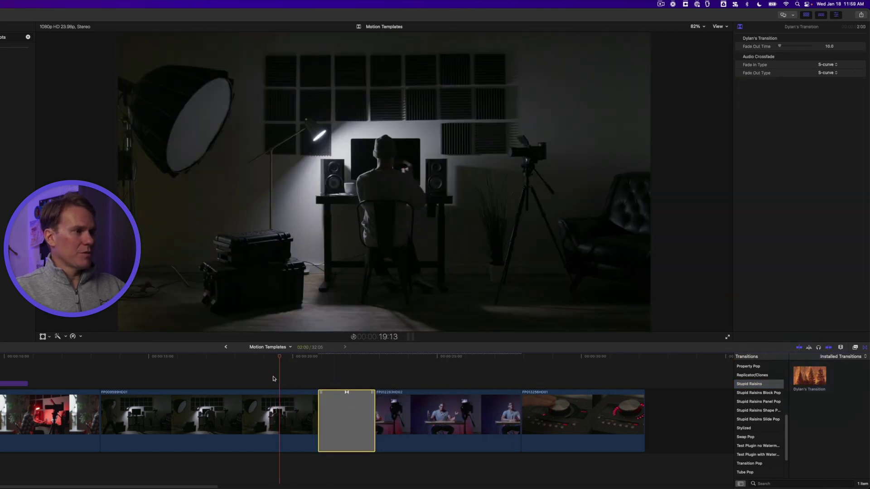
pyautogui.press('space')
pyautogui.press('space')
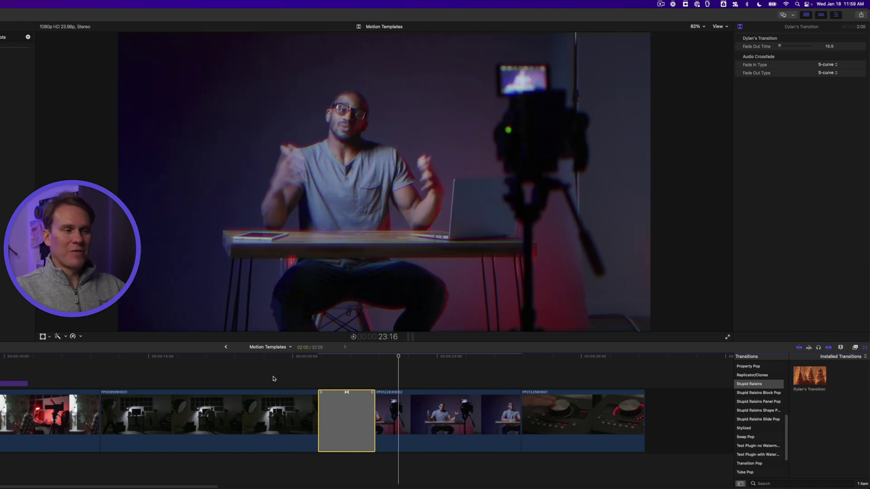
pyautogui.click(348, 415)
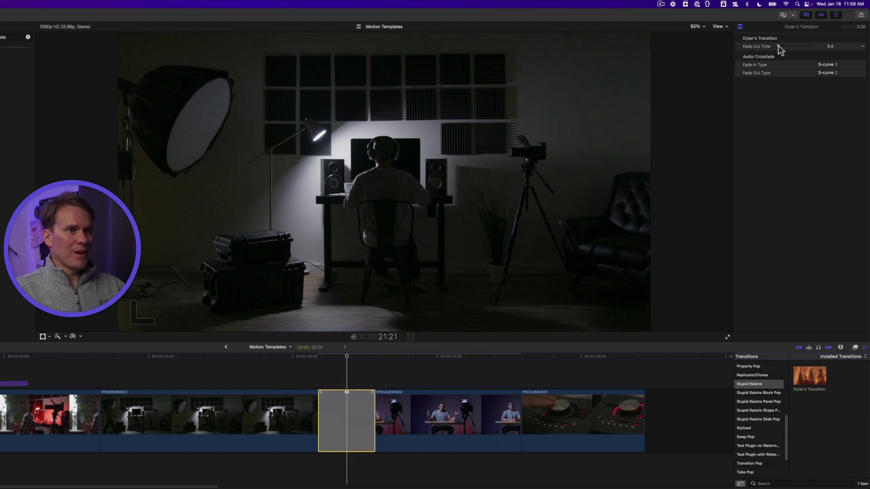
pyautogui.click(778, 46)
pyautogui.press('/')
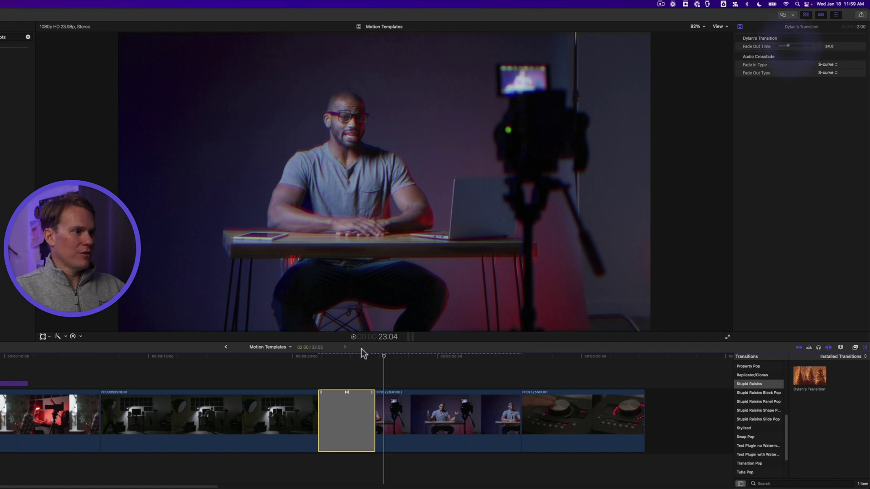
pyautogui.press('/')
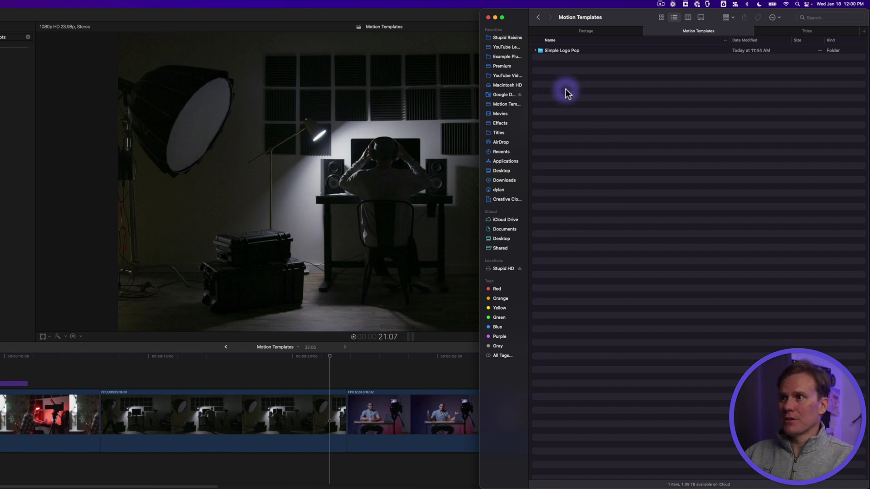
# Select the Simple Logo Pop folder inside Motion Templates in Finder.
pyautogui.click(580, 48)
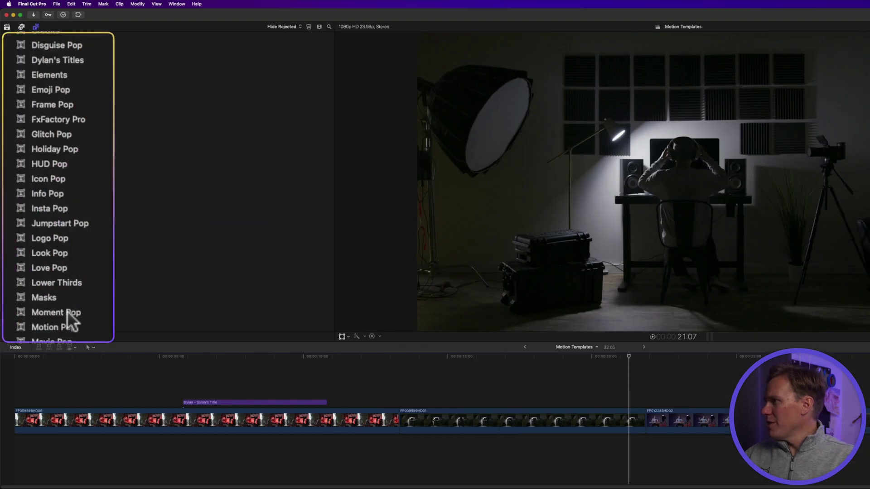
# Scroll the Titles sidebar and view the Simple Pop, then Sign Pop, title categories.
pyautogui.scroll(-5, 36, 313)
pyautogui.scroll(-5, 67, 312)
pyautogui.click(65, 186)
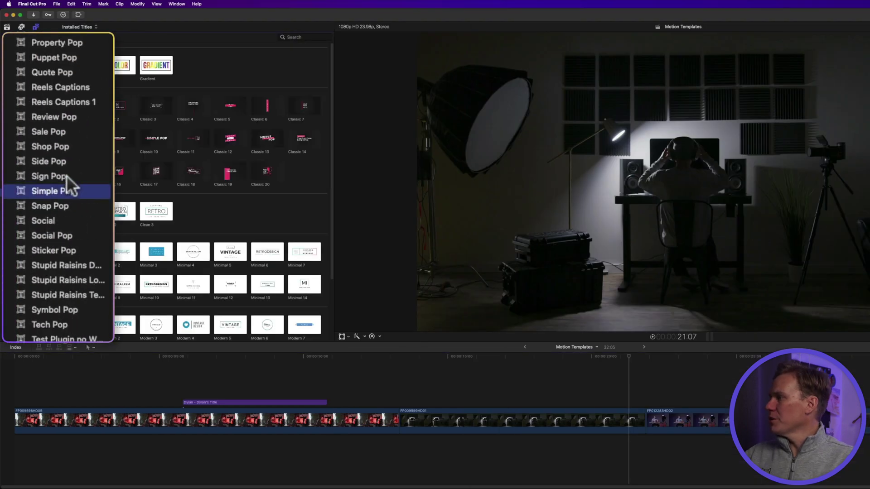
pyautogui.click(66, 176)
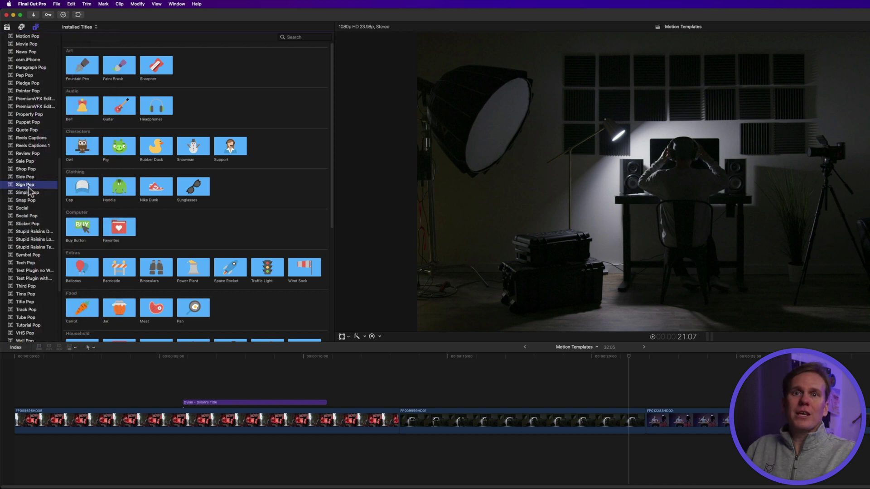
pyautogui.press('super+Tab')
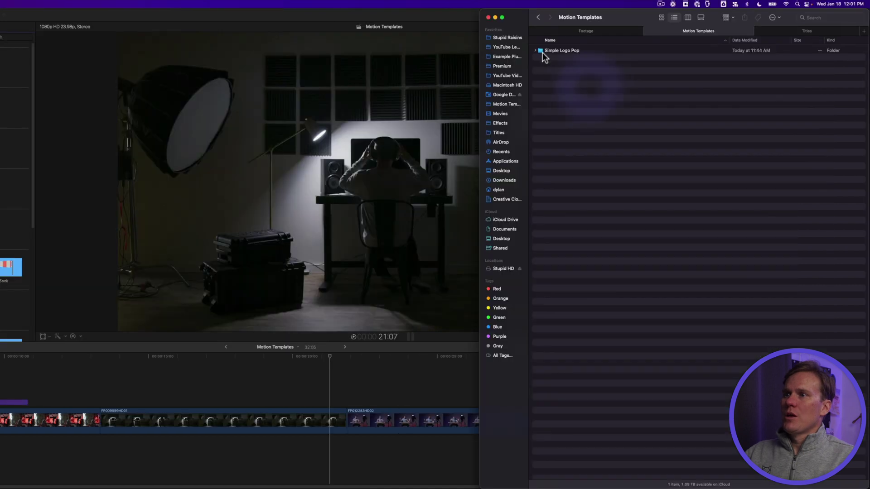
# Expand Simple Logo Pop > Circular 1 and open Circular 1.moti in Motion.
pyautogui.click(535, 50)
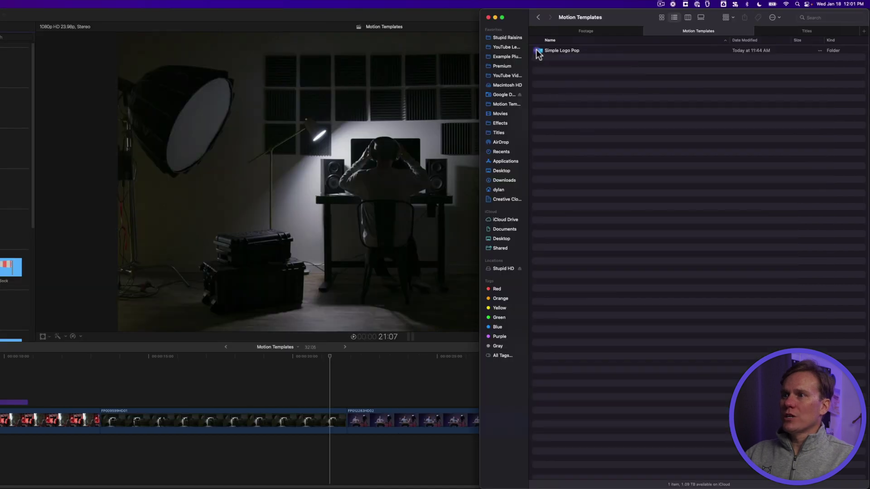
pyautogui.click(540, 57)
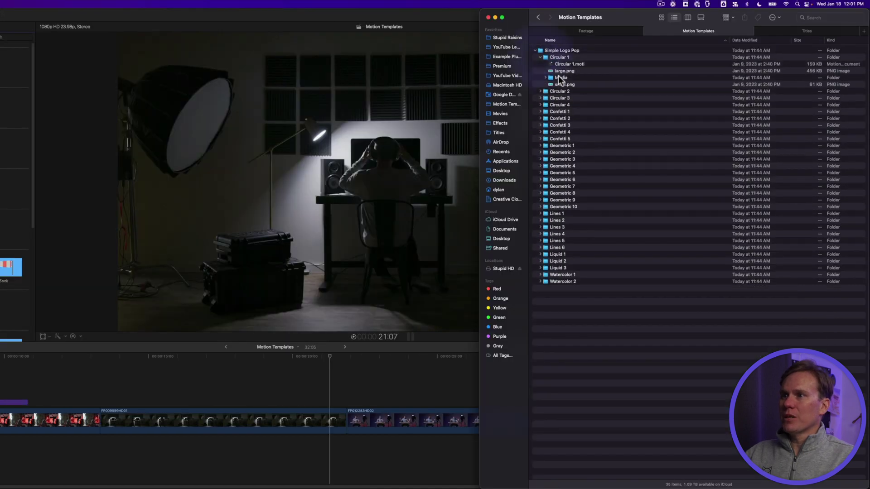
pyautogui.click(600, 64)
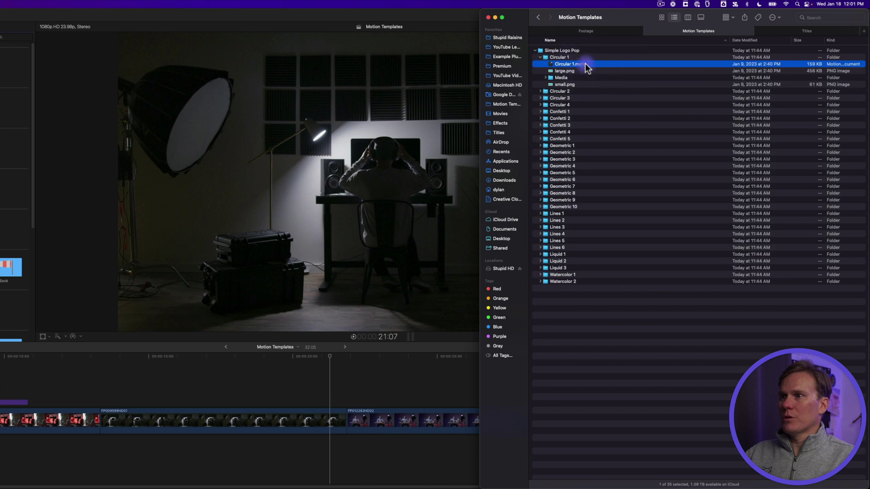
pyautogui.doubleClick(585, 65)
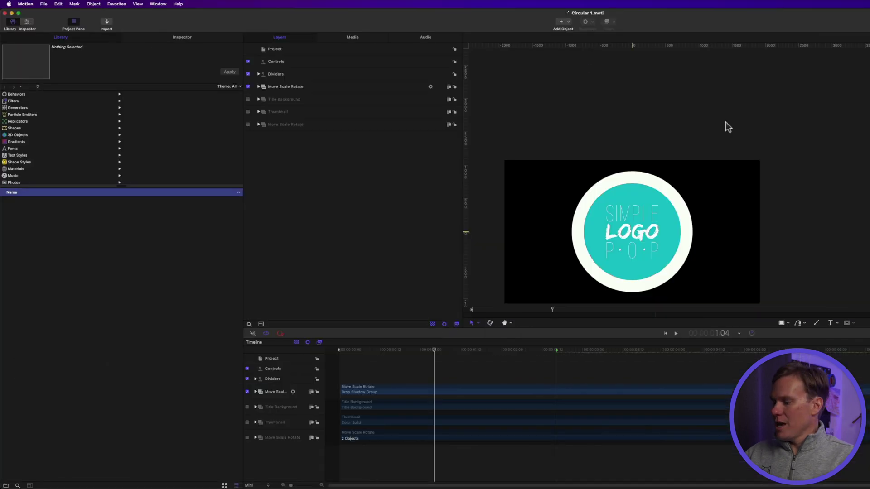
# Publish Circular 1 as the title 'Simple Logo Pop' in a new Simple Logo Pop category.
pyautogui.click(44, 5)
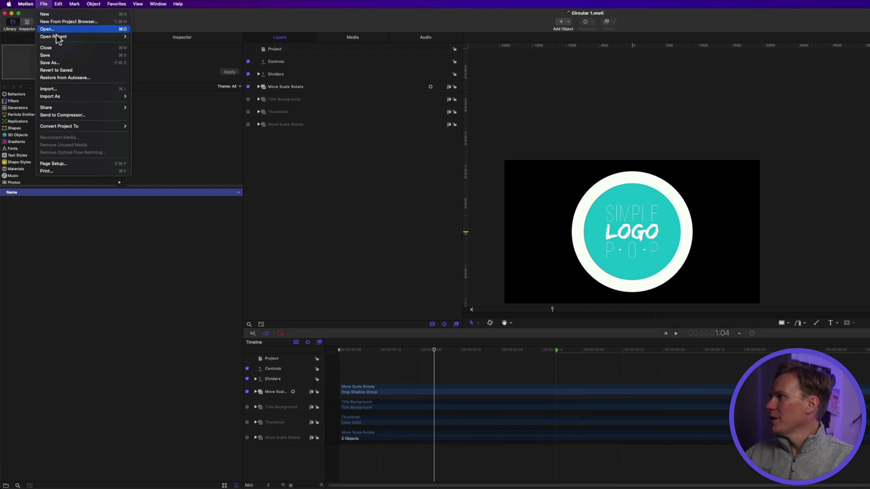
pyautogui.click(371, 172)
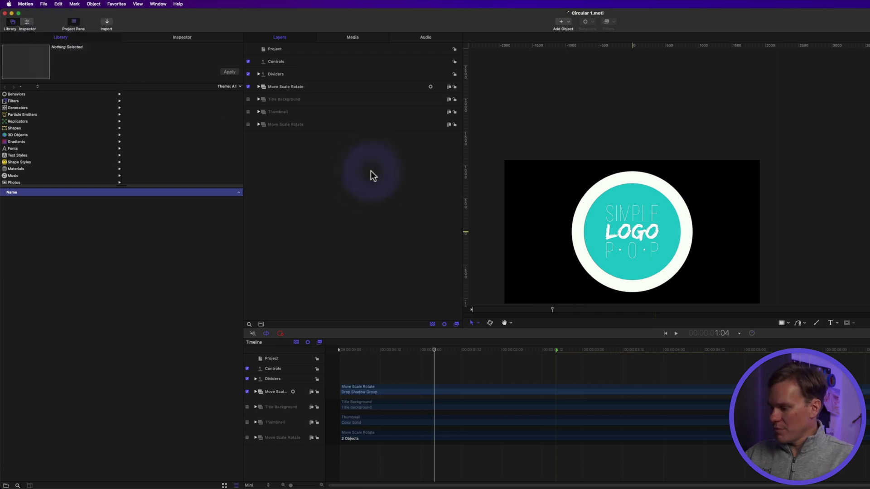
pyautogui.press('super+shift+s')
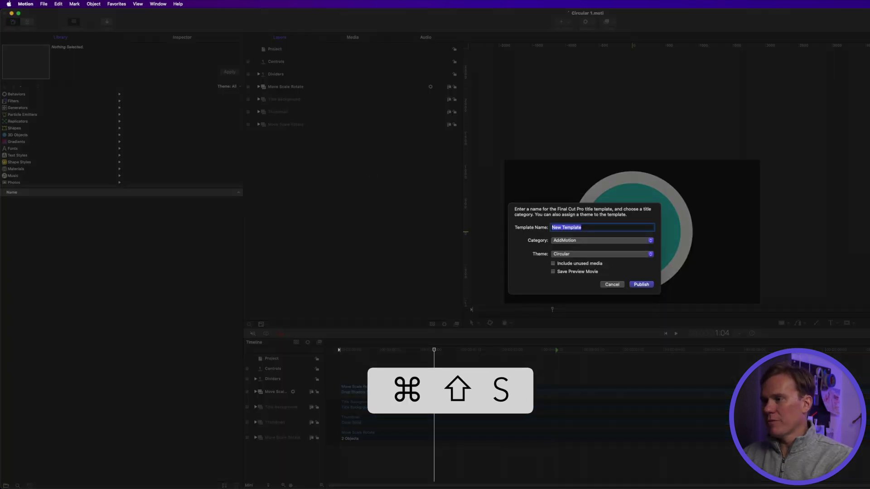
pyautogui.write('Simple Logo Pop 1')
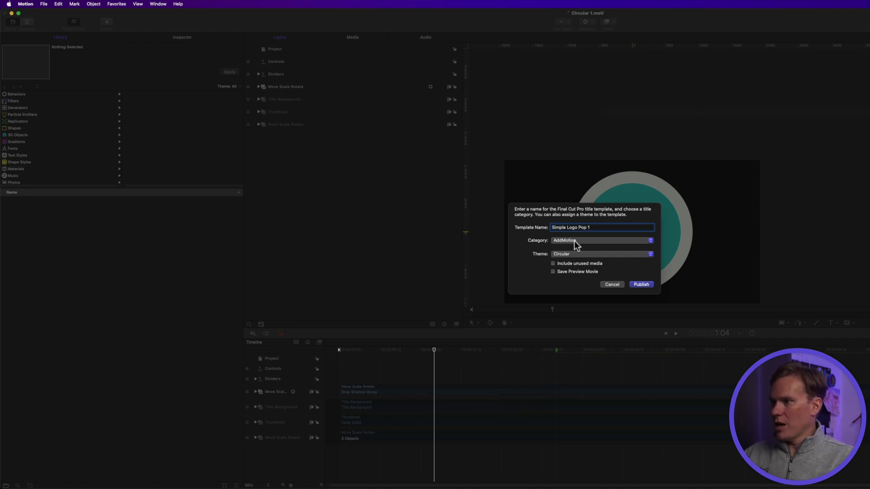
pyautogui.click(575, 241)
pyautogui.scroll(-5, 580, 421)
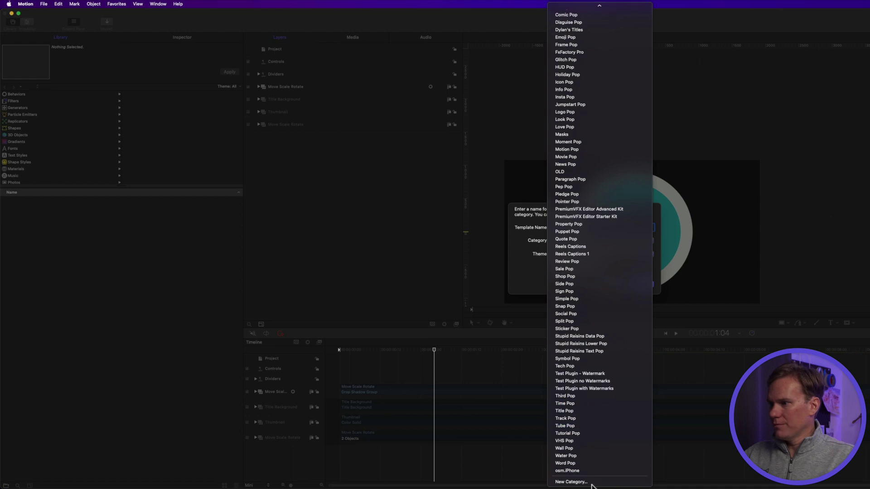
pyautogui.click(571, 482)
pyautogui.write('Simple Logo P')
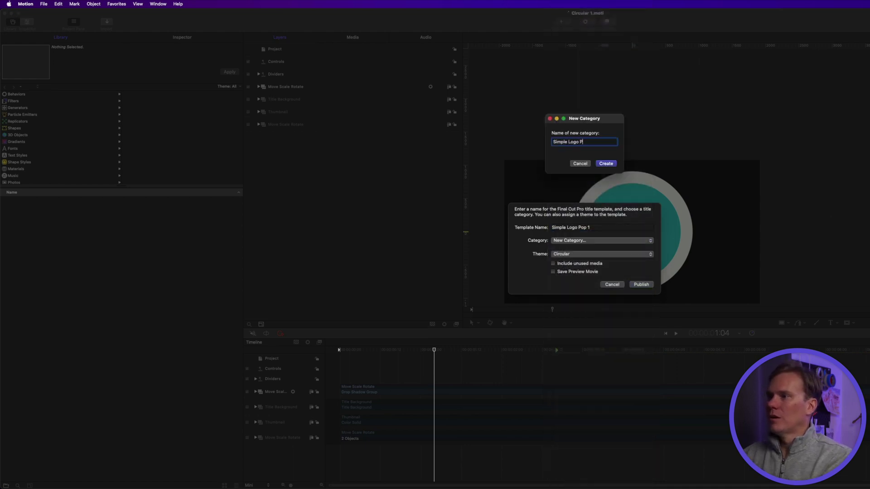
pyautogui.press('Return')
pyautogui.press('Return')
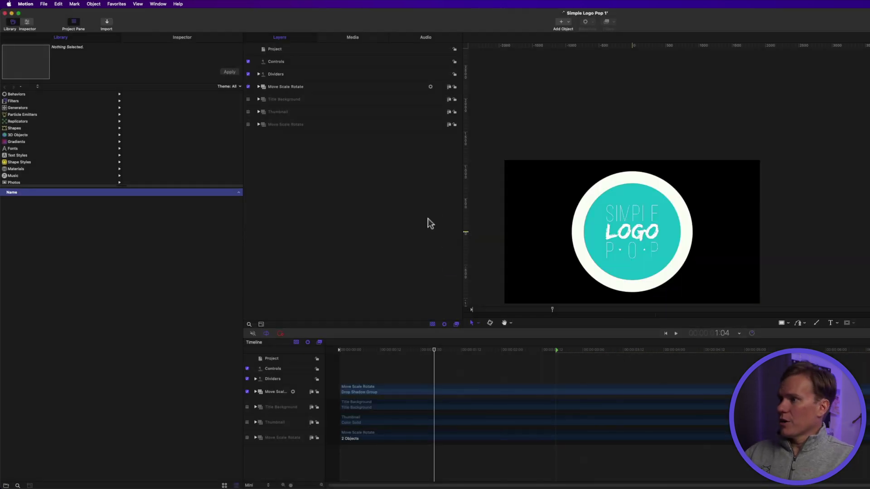
pyautogui.press('super+Tab')
pyautogui.press('super+Tab')
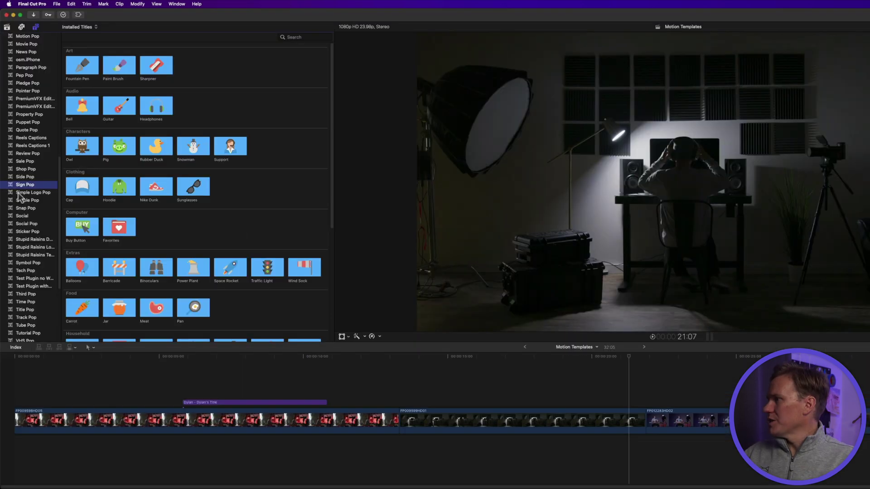
# Drag the Simple Logo Pop title above the storyline at 10:00 and play it back.
pyautogui.click(19, 193)
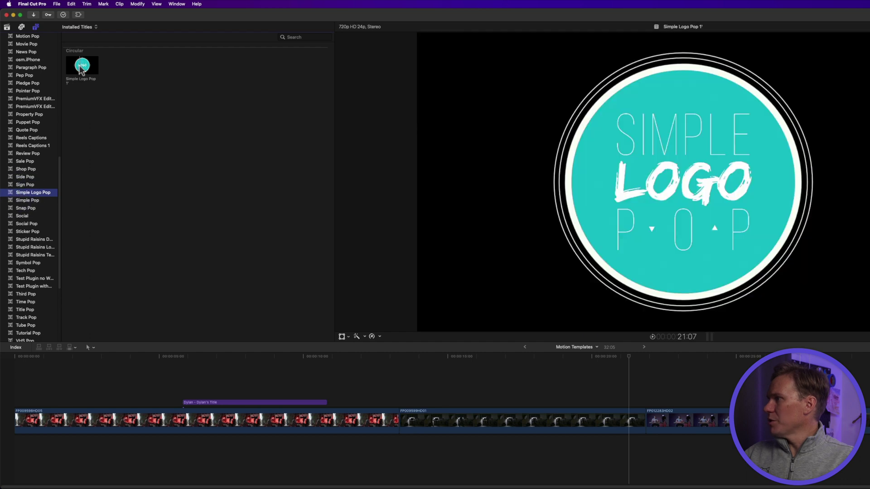
pyautogui.click(80, 68)
pyautogui.moveTo(80, 67); pyautogui.dragTo(396, 384)
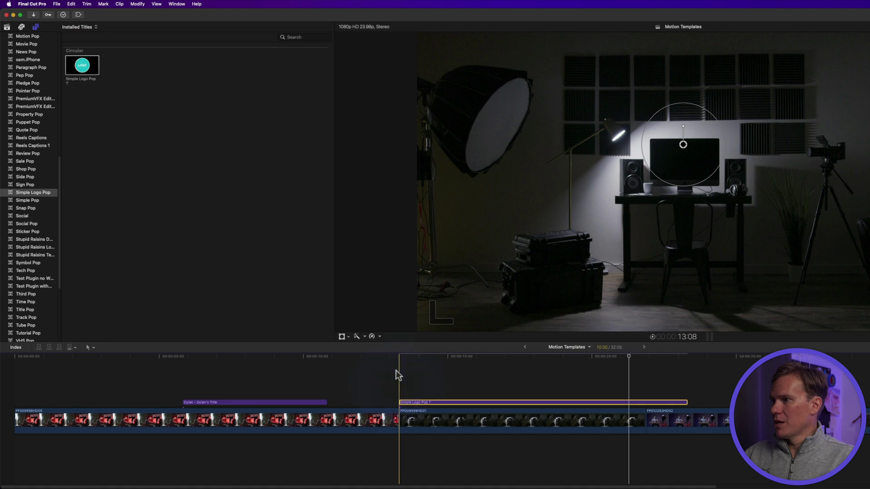
pyautogui.press('space')
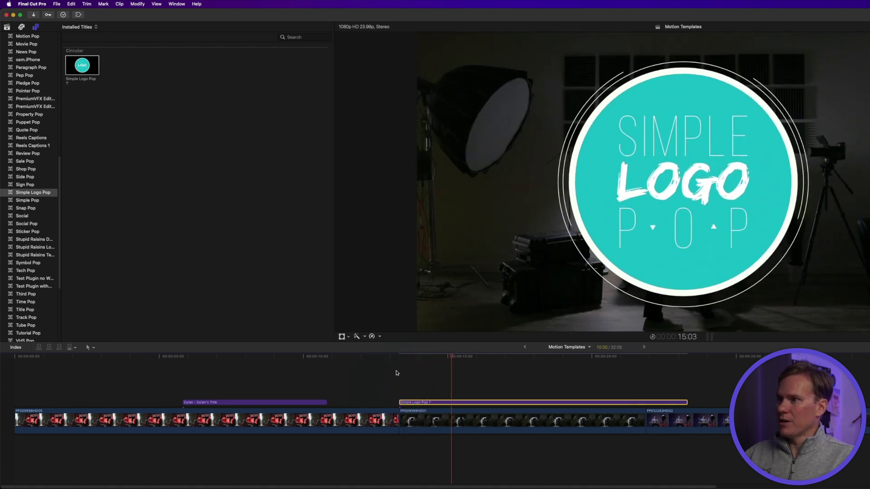
pyautogui.press('space')
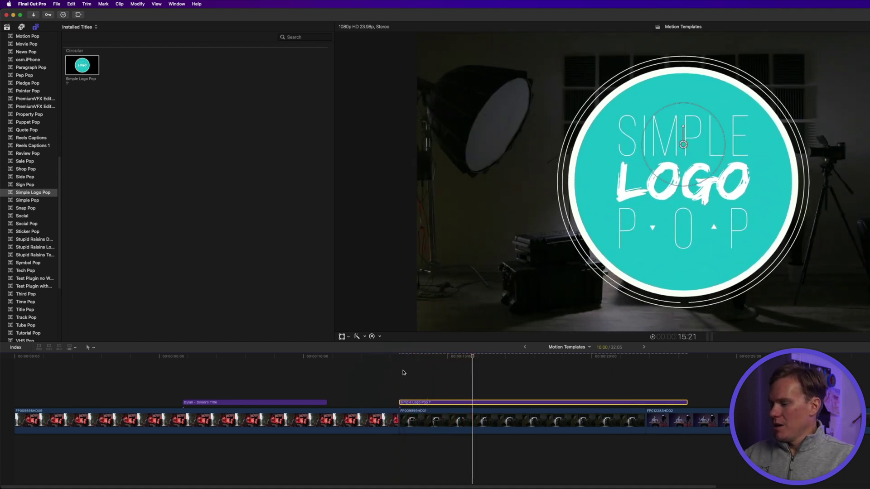
pyautogui.press('super+Tab')
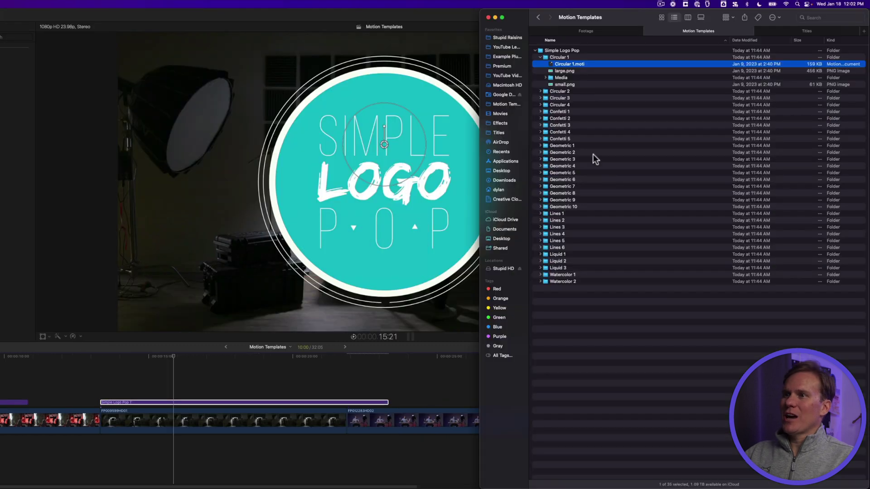
# Navigate from the home folder through Movies into the Motion Templates folder.
pyautogui.click(562, 92)
pyautogui.click(562, 105)
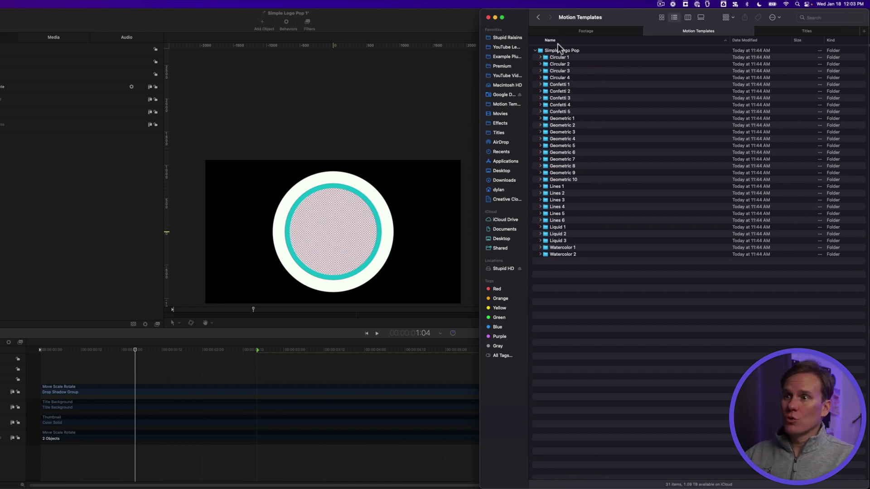
pyautogui.click(776, 31)
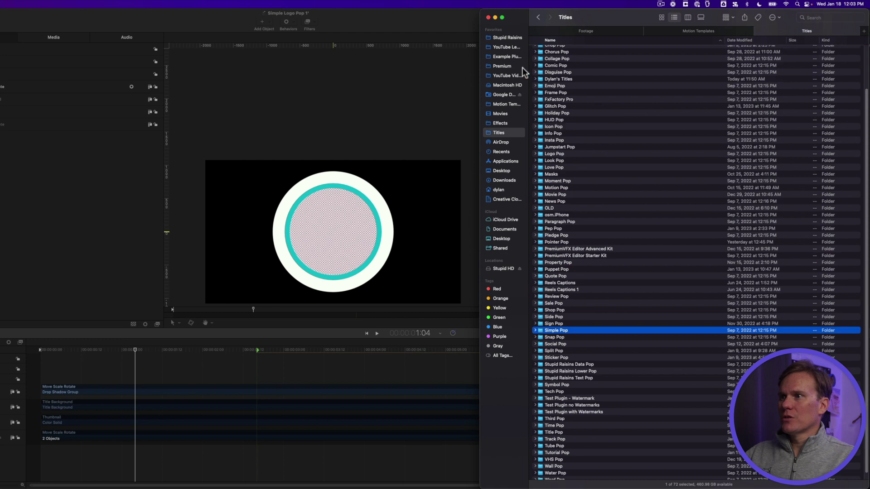
pyautogui.click(507, 189)
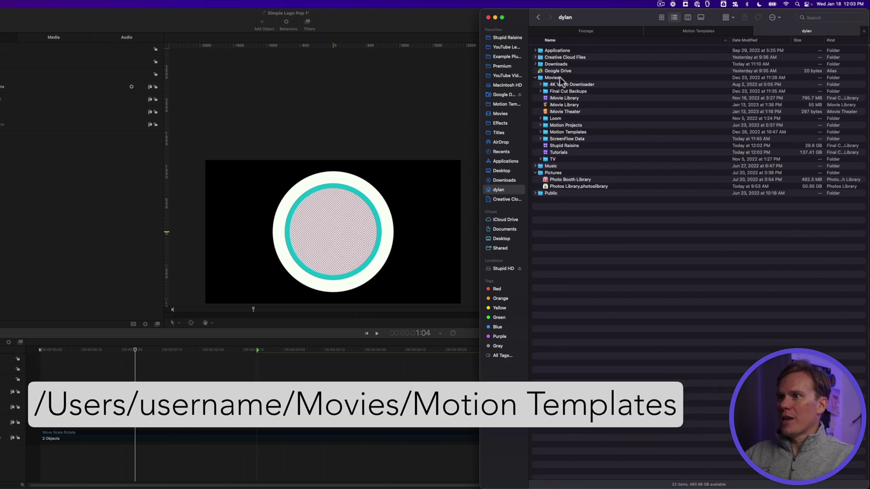
pyautogui.doubleClick(553, 77)
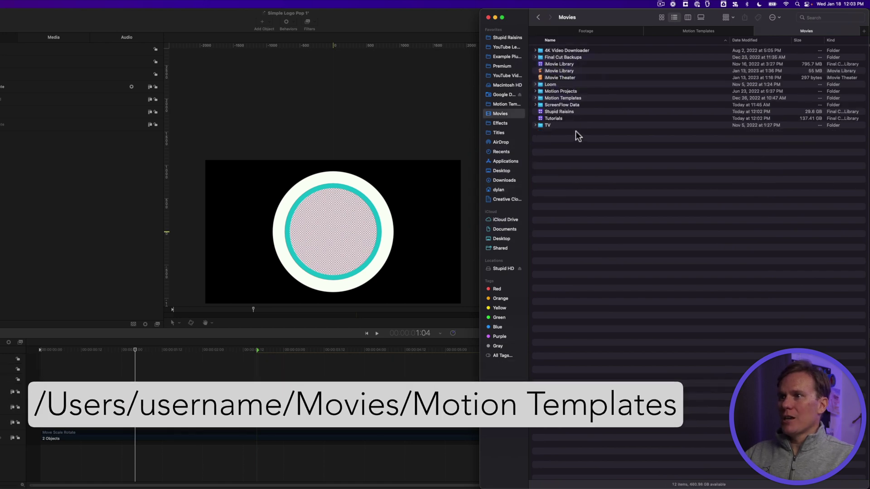
pyautogui.click(572, 99)
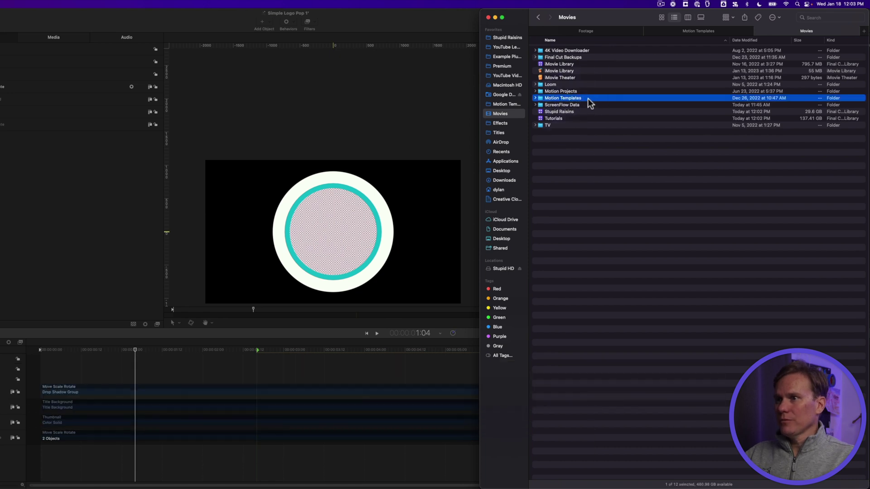
pyautogui.doubleClick(588, 98)
# Collapse the Effects, Titles and Transitions subfolders to show Motion Templates' top level.
pyautogui.scroll(5, 588, 101)
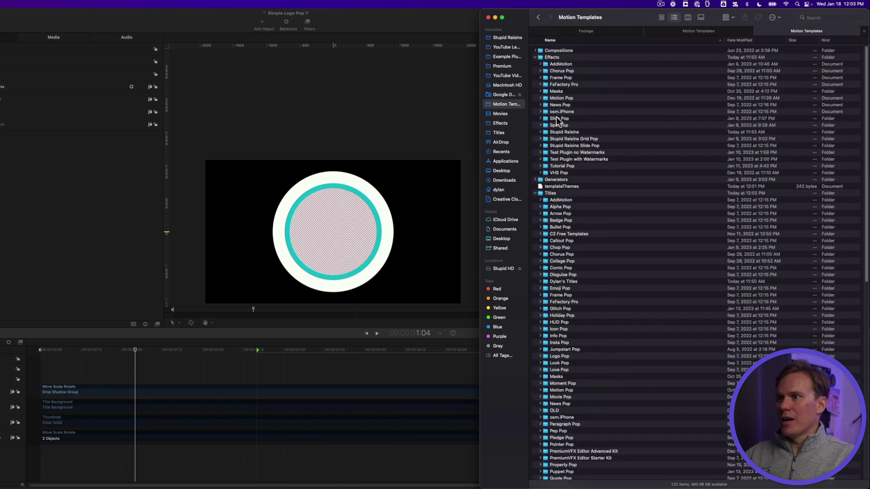
pyautogui.click(536, 193)
pyautogui.click(535, 57)
pyautogui.click(535, 84)
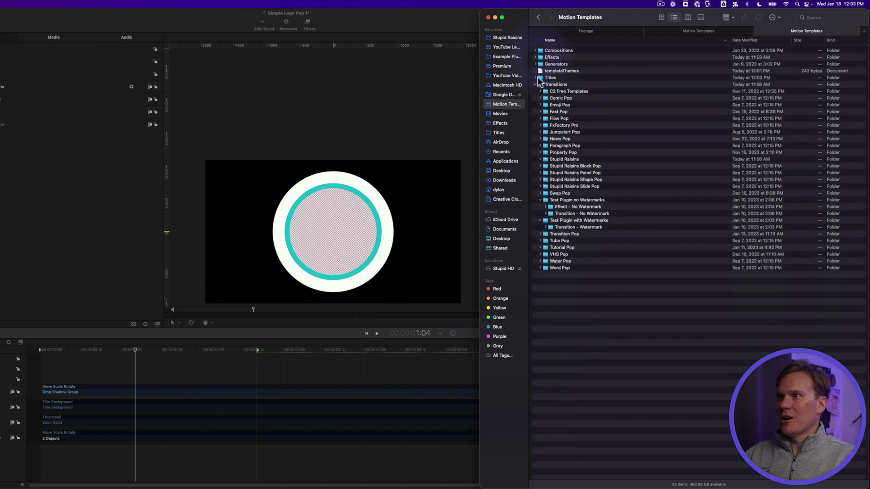
pyautogui.click(535, 85)
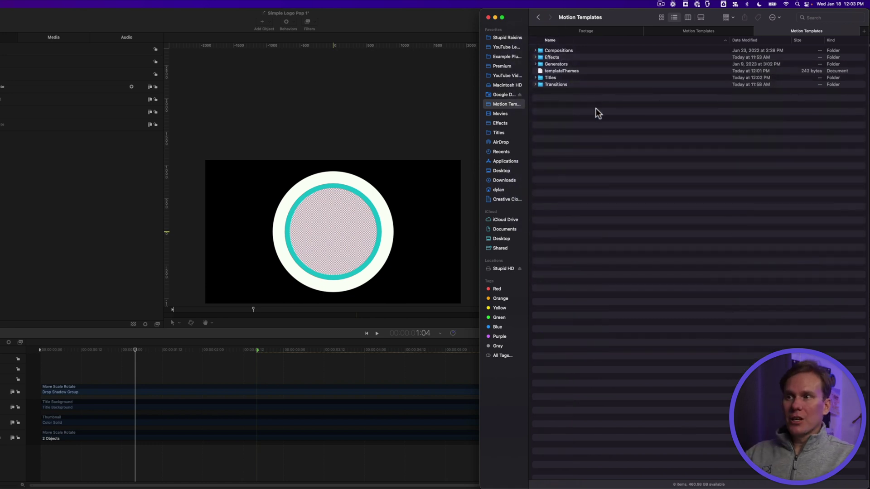
pyautogui.click(562, 58)
pyautogui.click(560, 78)
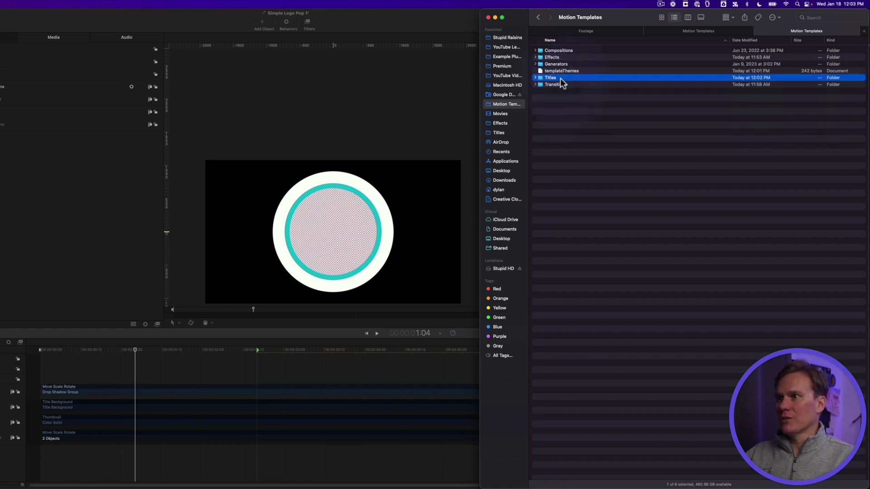
# Open the Titles folder and confirm the copied Simple Logo Pop folder is among its 73 items.
pyautogui.doubleClick(558, 77)
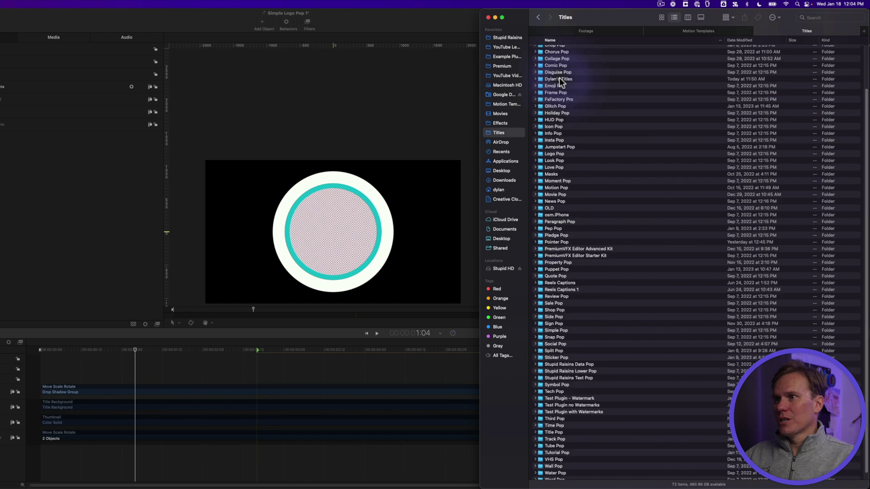
pyautogui.click(692, 31)
pyautogui.click(593, 50)
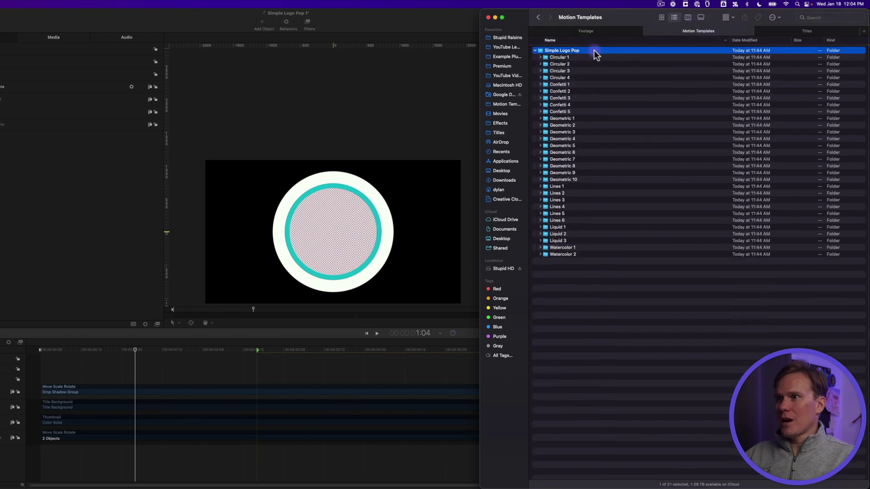
pyautogui.click(768, 29)
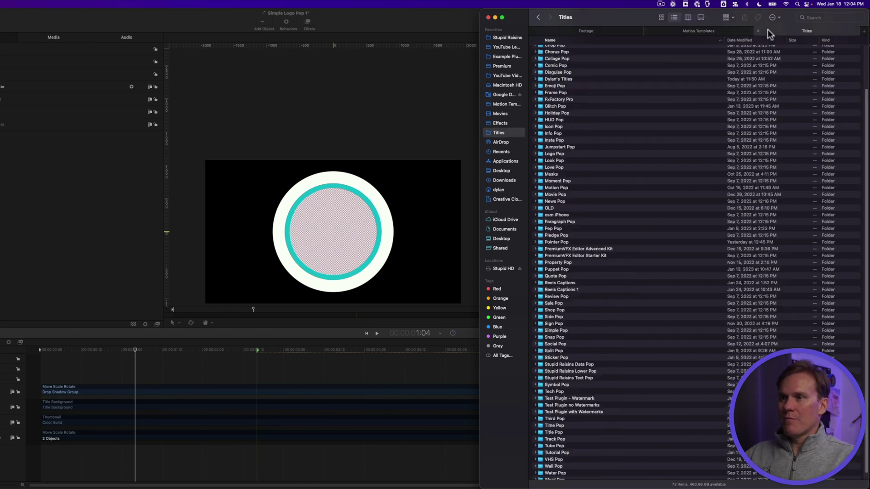
pyautogui.click(629, 174)
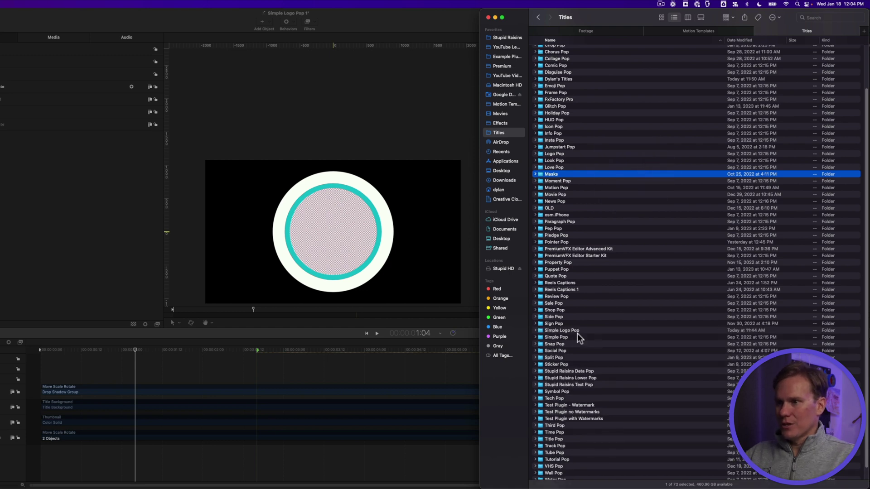
pyautogui.click(581, 331)
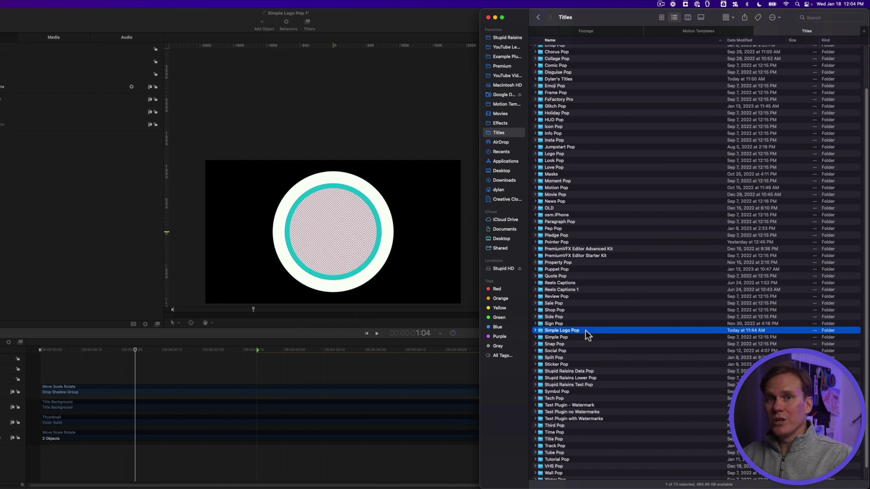
pyautogui.press('super+space')
# Launch Final Cut Pro, place the Simple Logo Pop Lines 2 title above the first clip, and play it.
pyautogui.write('fina')
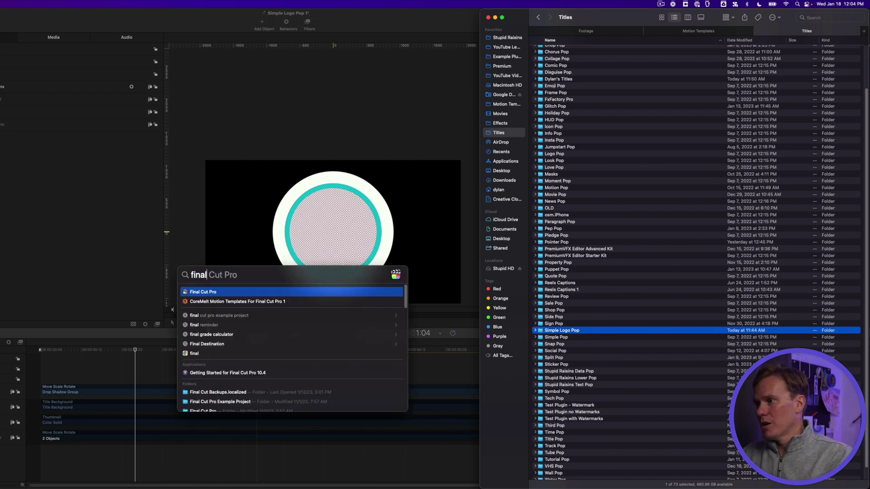
pyautogui.press('Return')
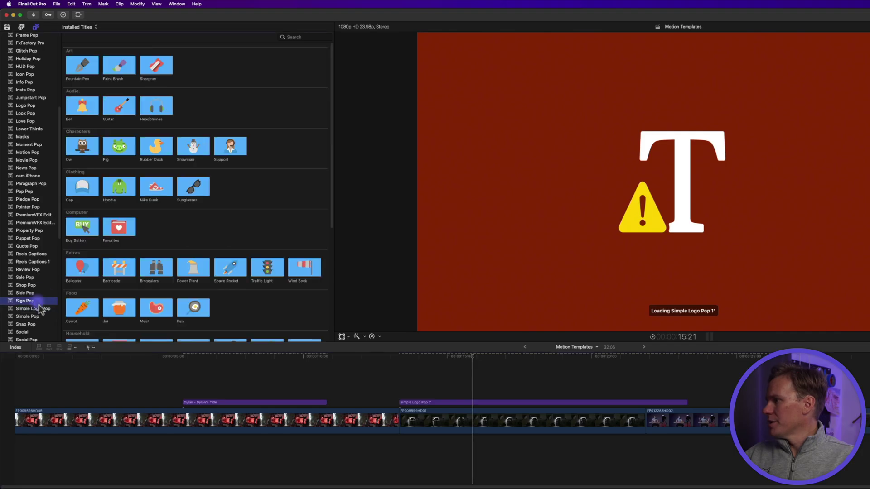
pyautogui.click(36, 309)
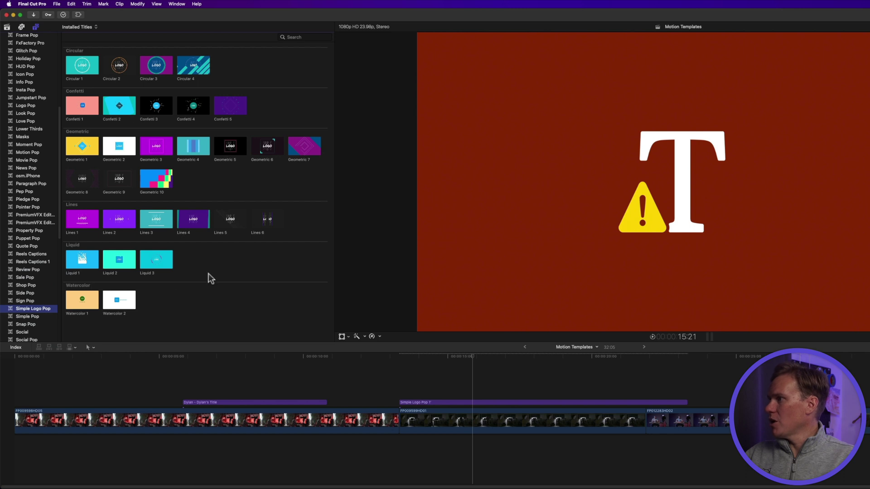
pyautogui.moveTo(120, 219); pyautogui.dragTo(44, 380)
pyautogui.press('space')
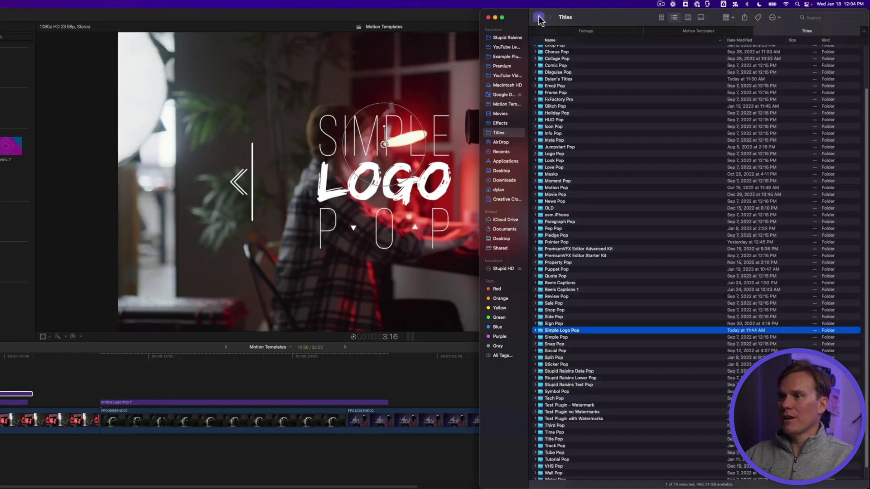
# Create a Motion Templates.localized folder beside Simple Logo Pop, then reopen Movies' Motion Templates folder.
pyautogui.click(538, 18)
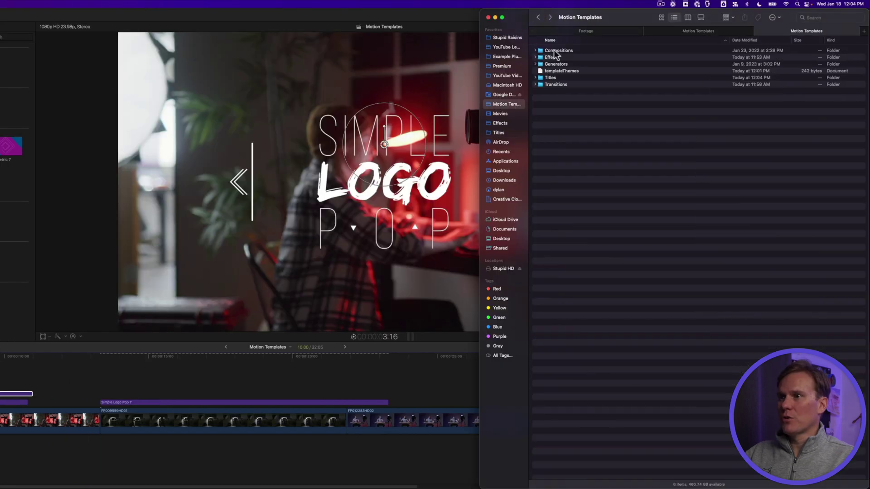
pyautogui.click(539, 18)
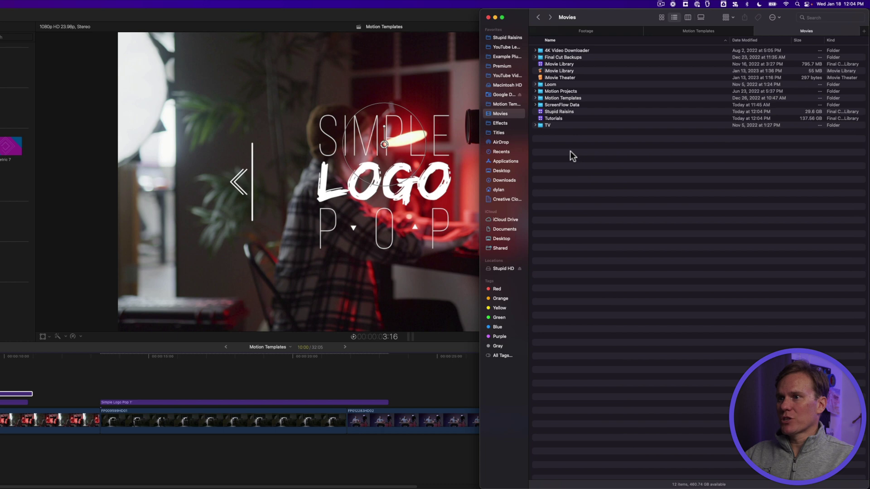
pyautogui.click(669, 31)
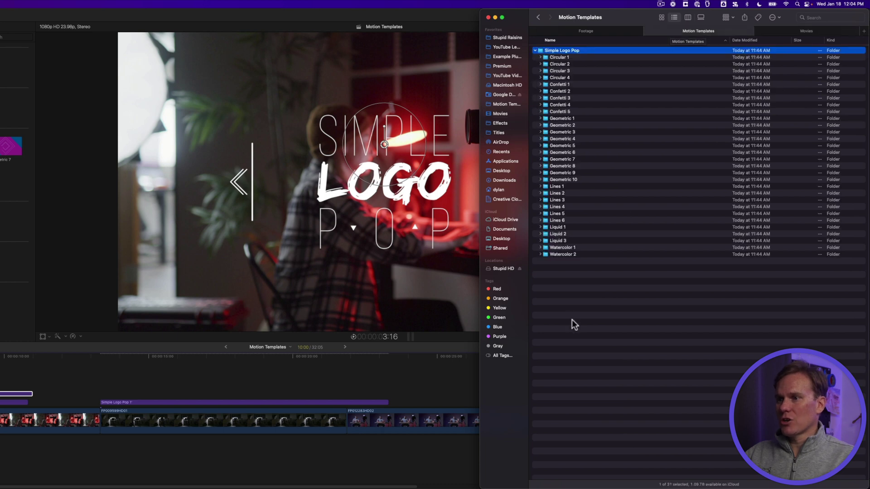
pyautogui.rightClick(566, 290)
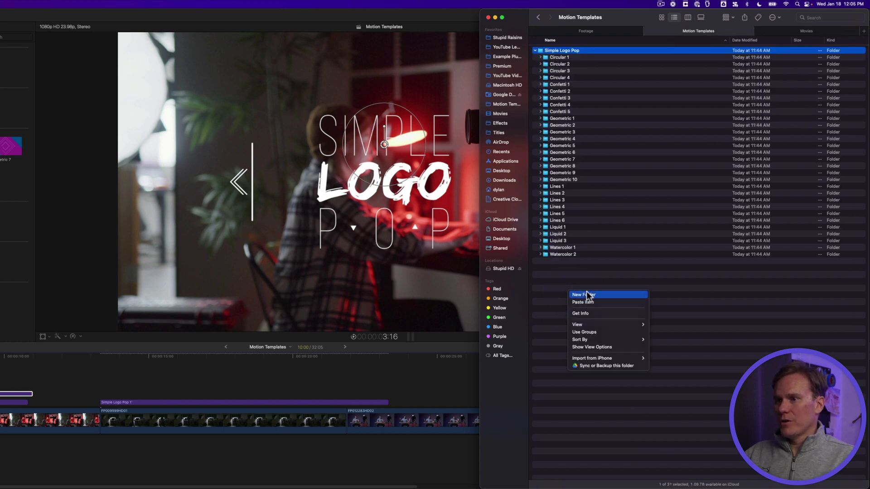
pyautogui.click(589, 294)
pyautogui.write('M')
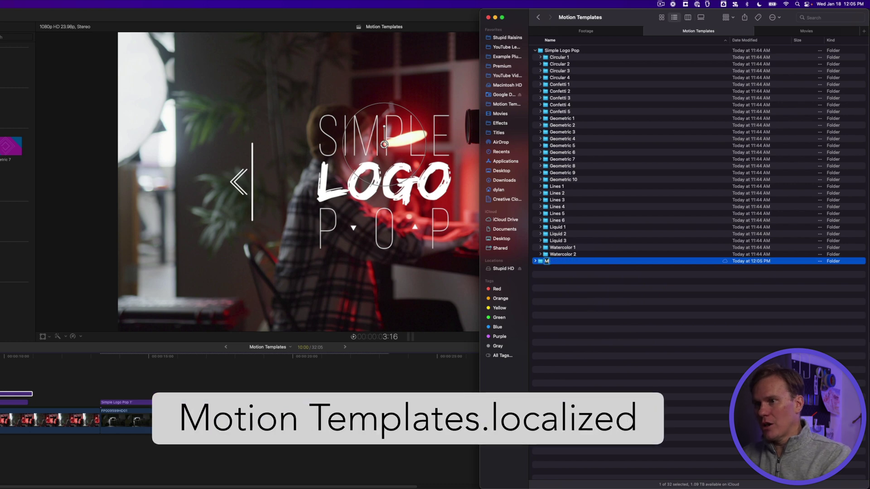
pyautogui.write('otion Temp')
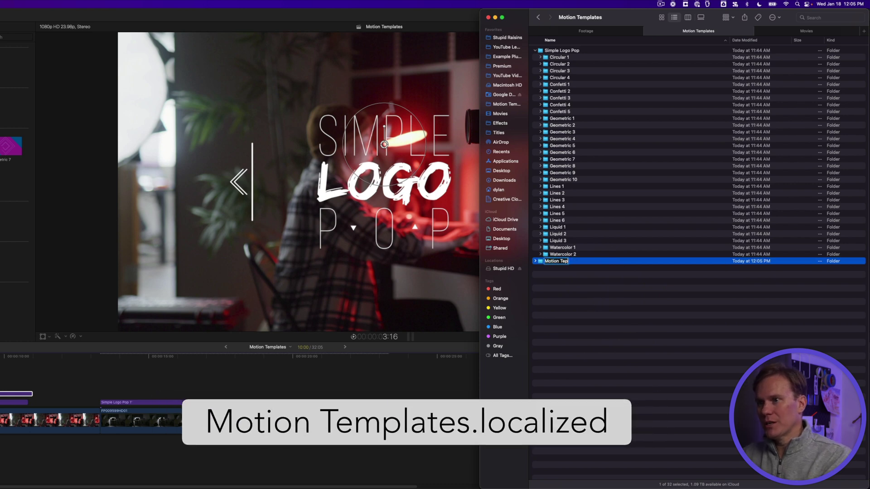
pyautogui.press('BackSpace')
pyautogui.write('mplates.localize')
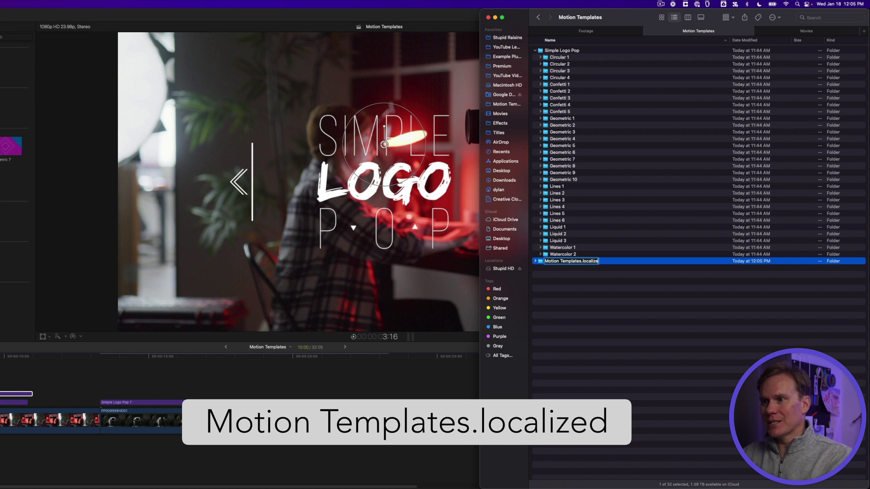
pyautogui.write('d')
pyautogui.press('Return')
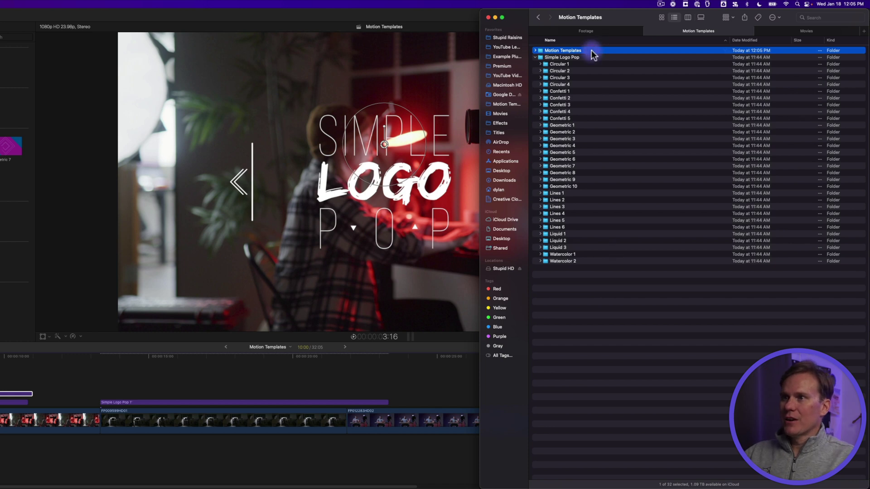
pyautogui.click(779, 29)
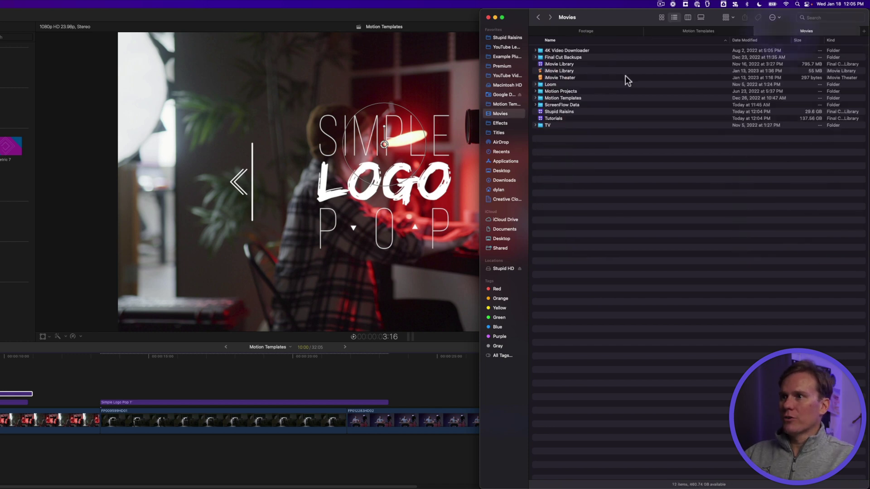
pyautogui.doubleClick(559, 98)
# Add a folder named Titles.localized, displayed as Titles, inside the empty Motion Templates folder.
pyautogui.click(559, 57)
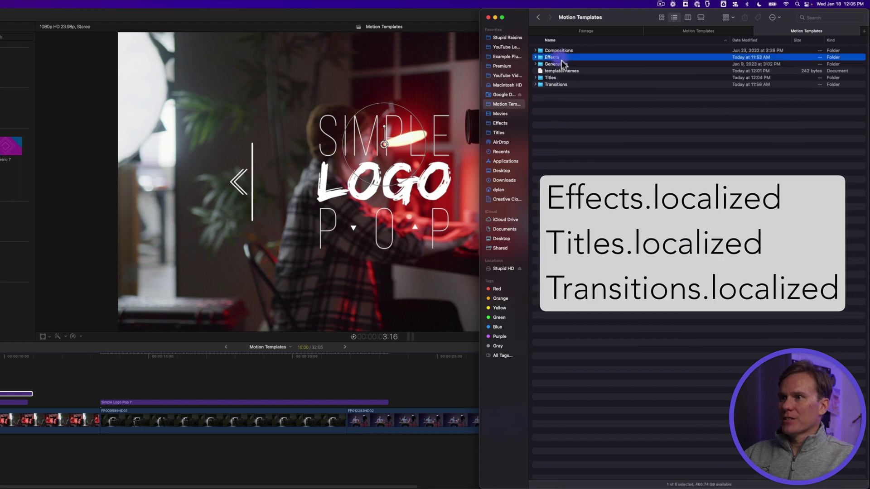
pyautogui.click(563, 77)
pyautogui.click(569, 84)
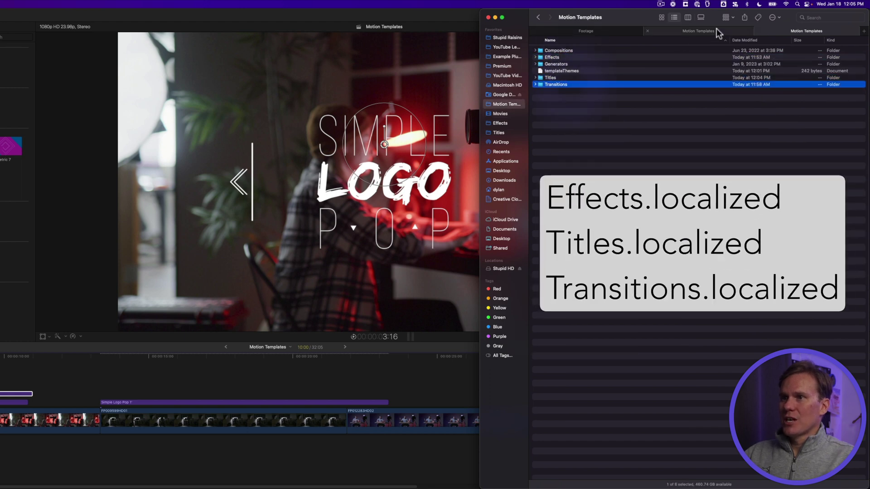
pyautogui.click(718, 31)
pyautogui.rightClick(576, 90)
pyautogui.click(591, 95)
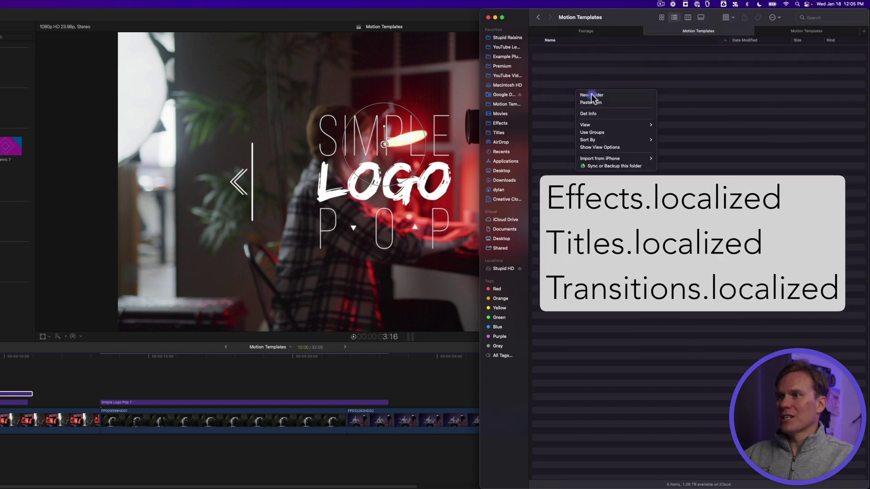
pyautogui.write('Titles.')
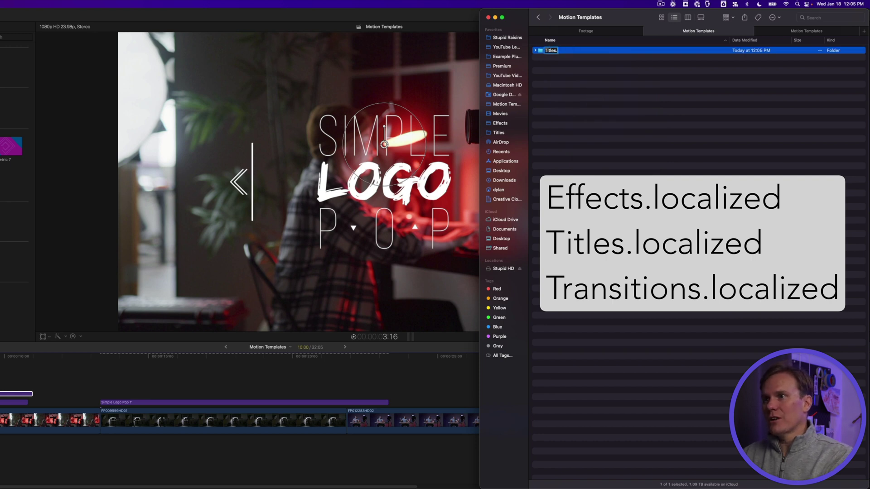
pyautogui.write('localized')
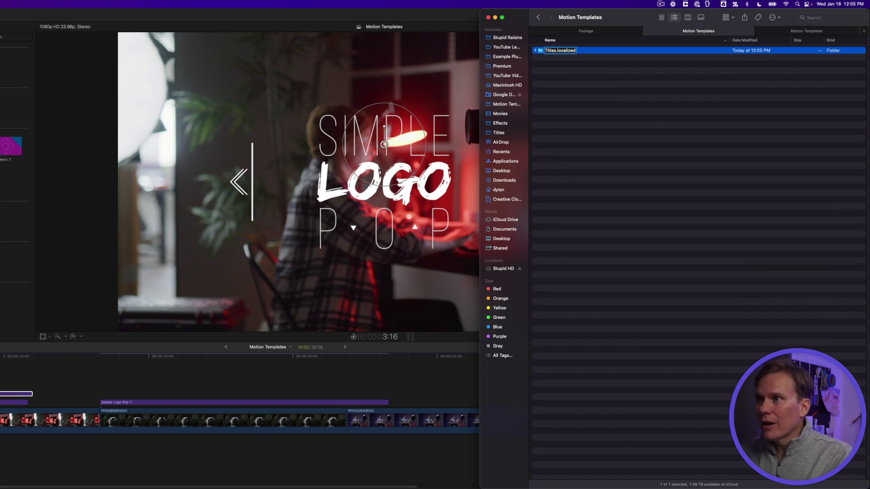
pyautogui.press('Return')
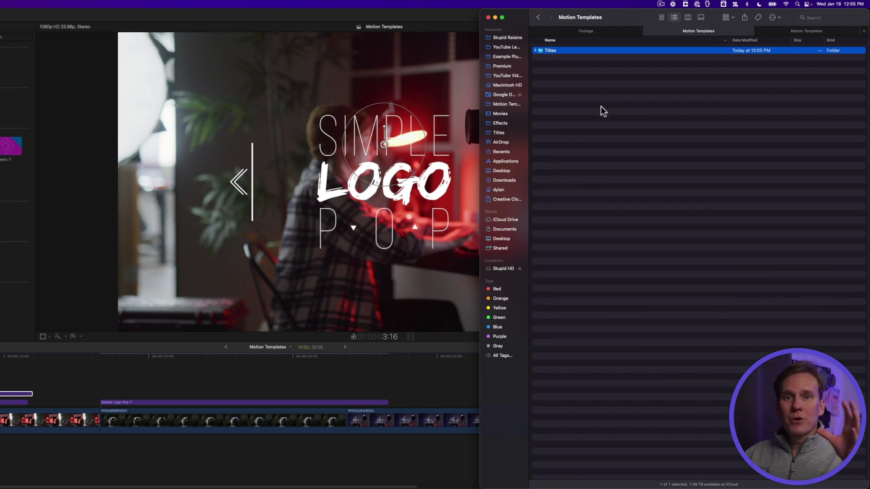